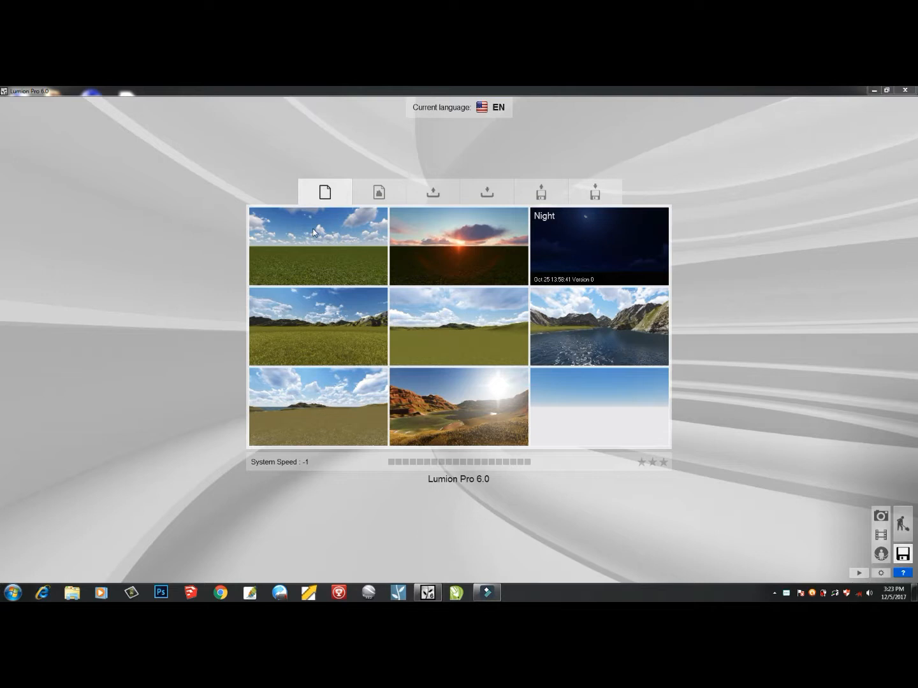
Start a new scene from the flat grass template with blue sky and choose the Text object among the lights and utilities
left_click(305, 248)
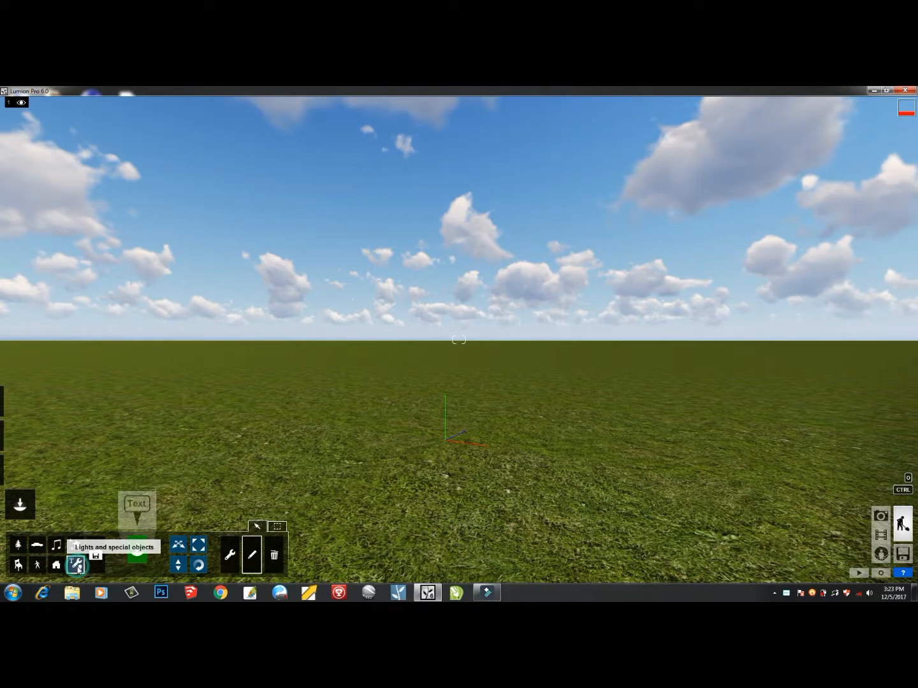
left_click(135, 515)
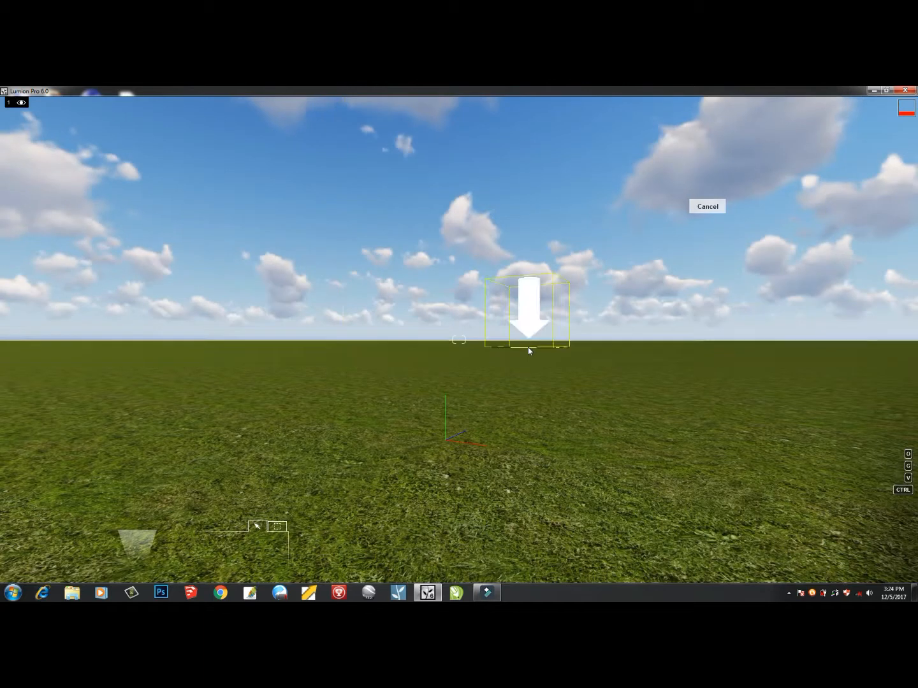
left_click(529, 350)
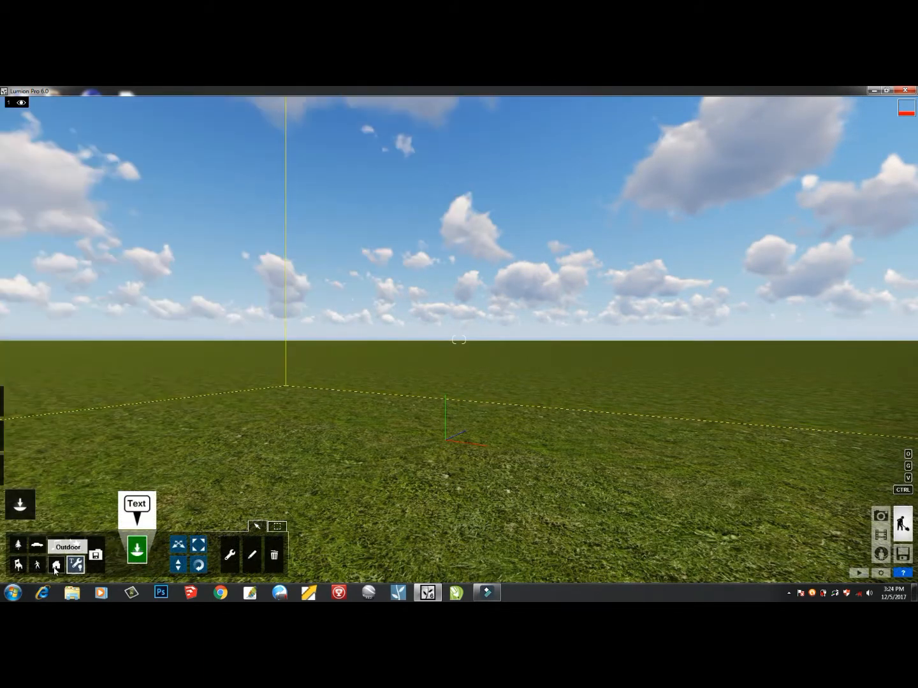
Place the outdoor object Barrel_001 on the grass, to the left of the scene origin
left_click(55, 566)
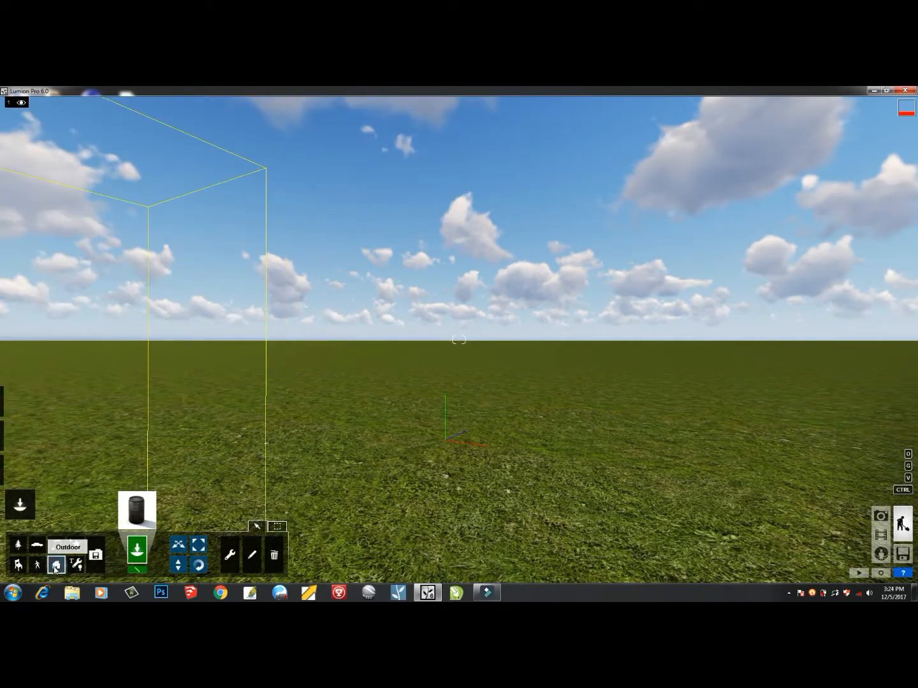
left_click(136, 510)
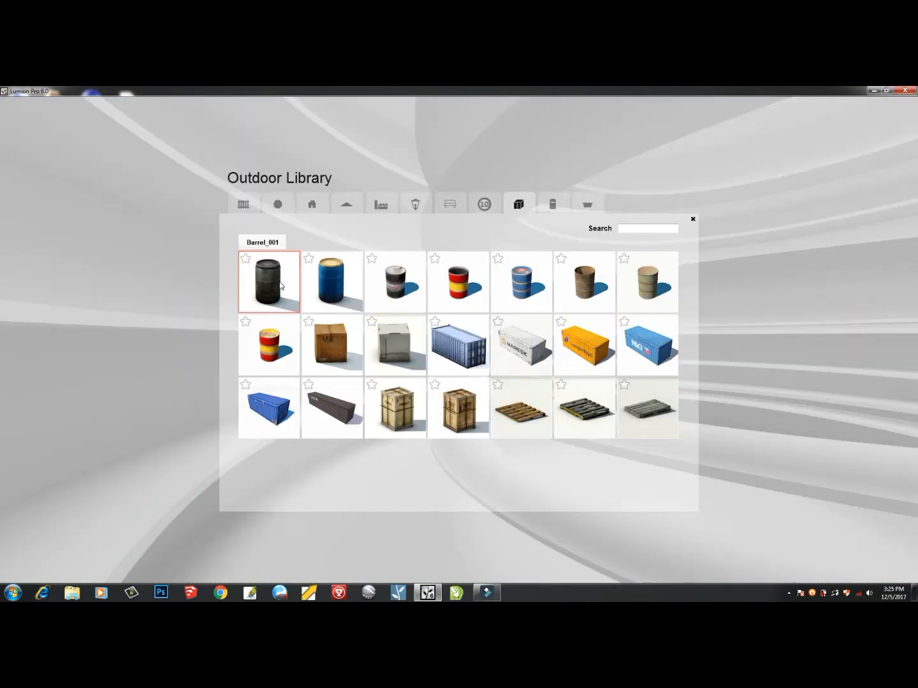
left_click(281, 285)
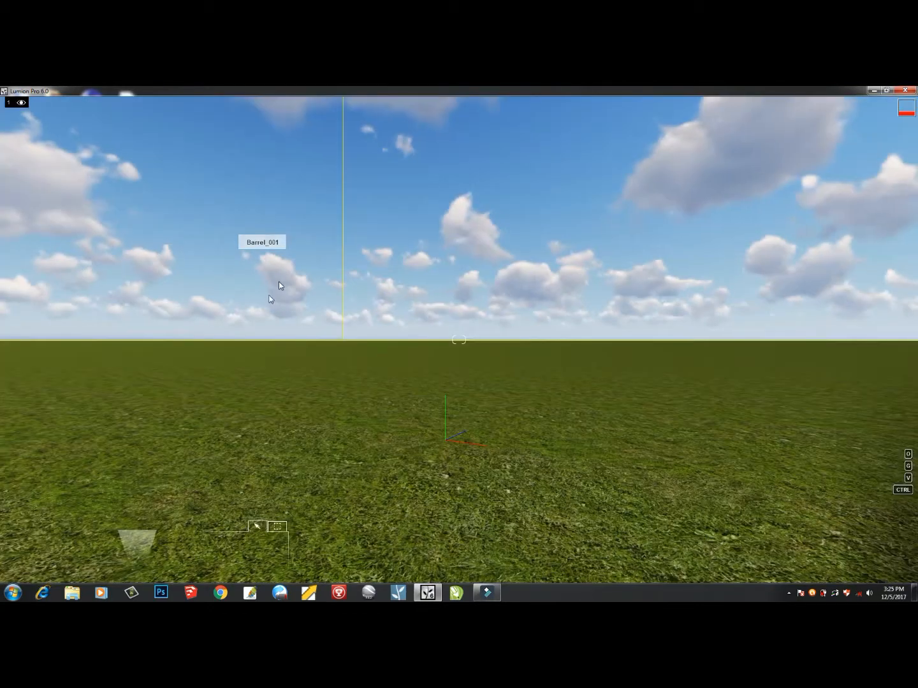
left_click(262, 377)
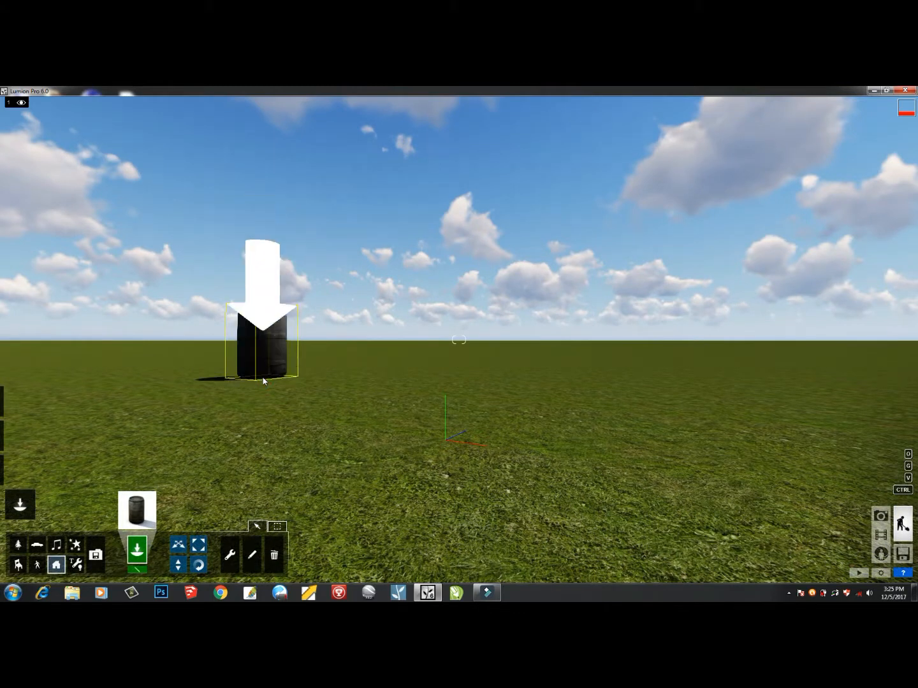
Place the white Maresk container CargoContainer_002 on the grass, behind and to the right of the barrel
mouse_move(311, 408)
right_mouse_down()
mouse_move(308, 468)
mouse_move(312, 401)
mouse_move(318, 416)
right_mouse_up()
left_click(136, 510)
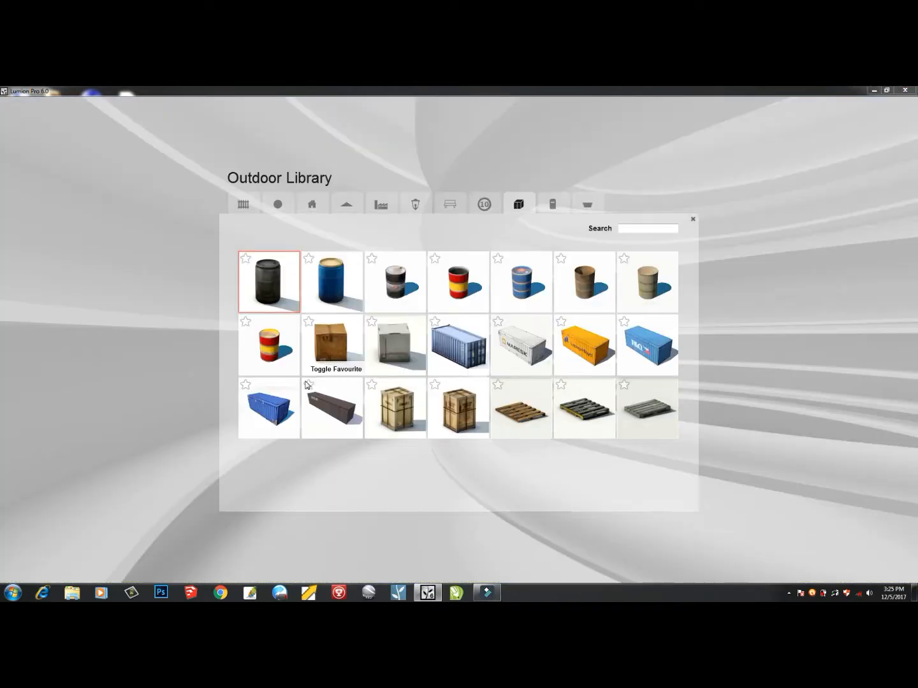
left_click(531, 342)
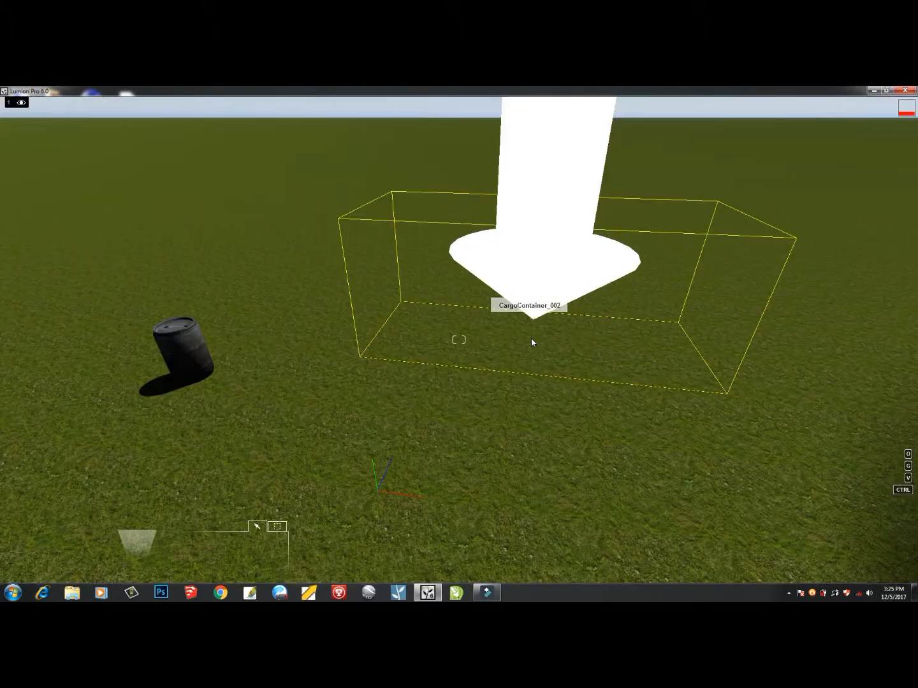
left_click(711, 229)
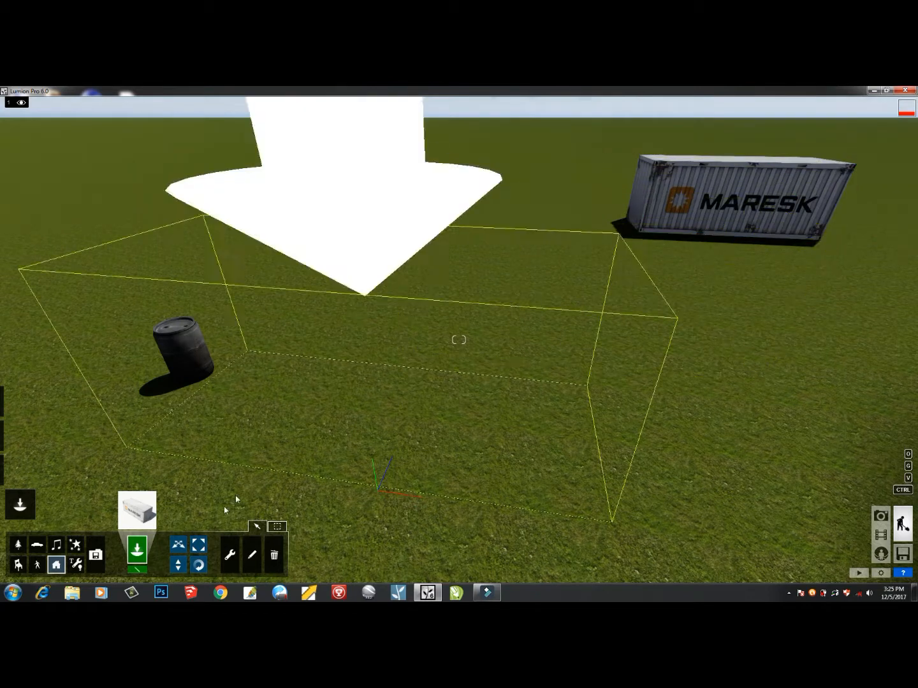
Place the wooden crate Crate_002 on the grass behind the barrel
left_click(144, 507)
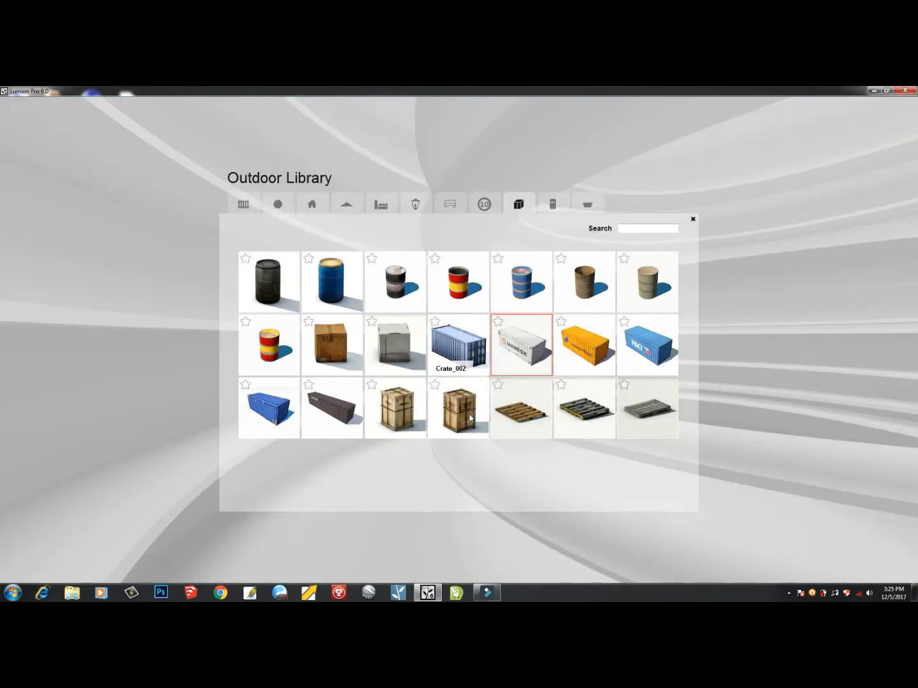
left_click(470, 419)
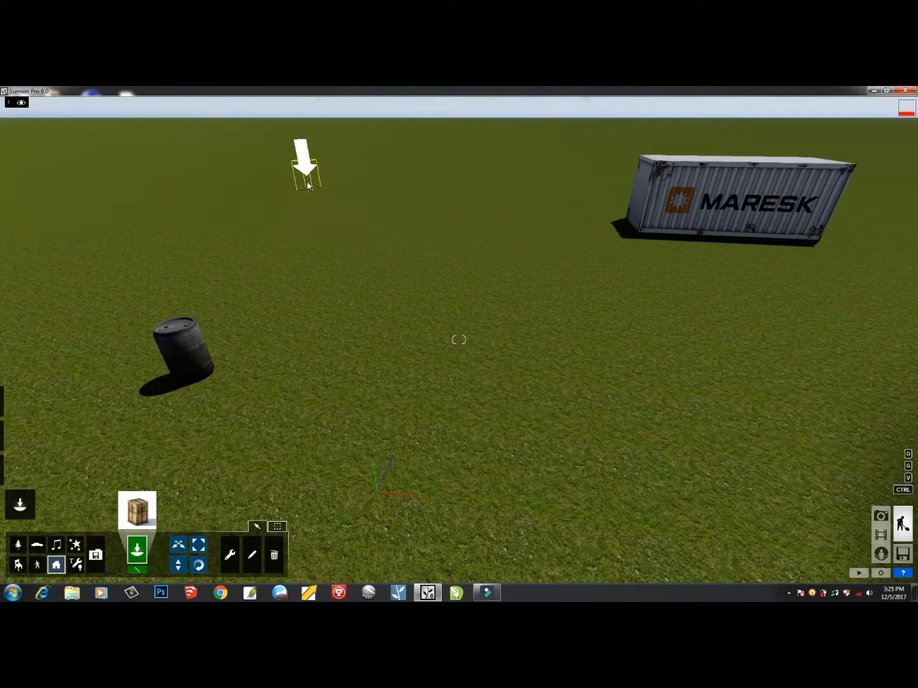
left_click(307, 185)
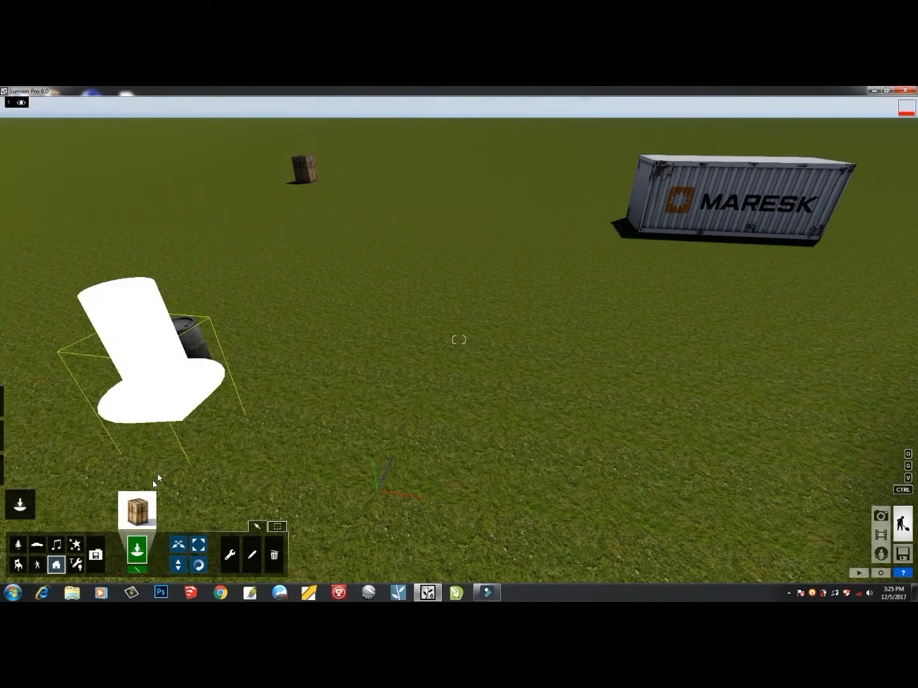
Place the preselected hatchback car from the transport objects on the grass in front of the container, to its right
left_click(38, 545)
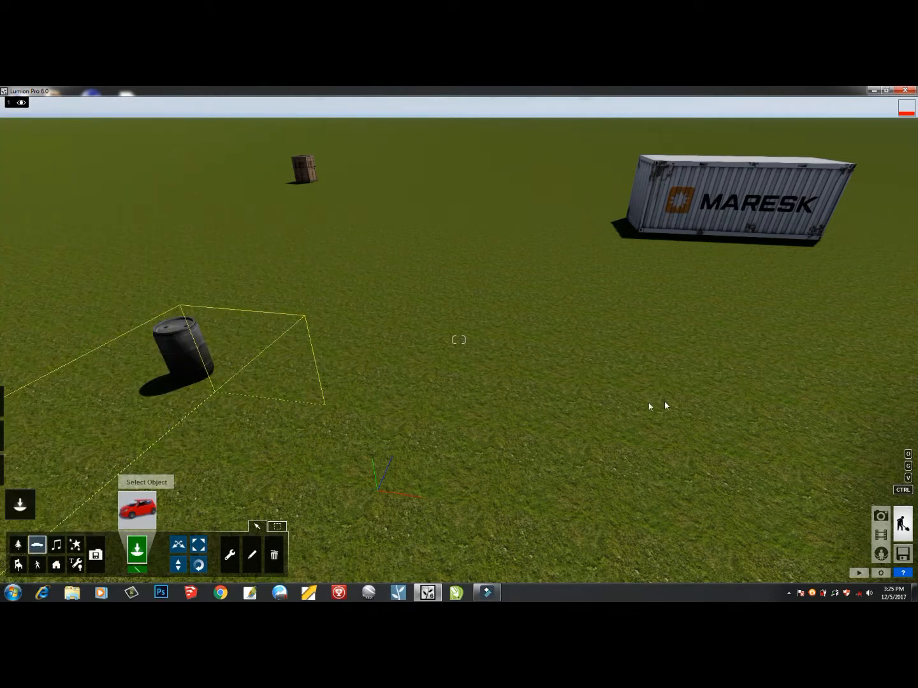
key("s")
right_click_drag(673, 405, 689, 391)
key("s")
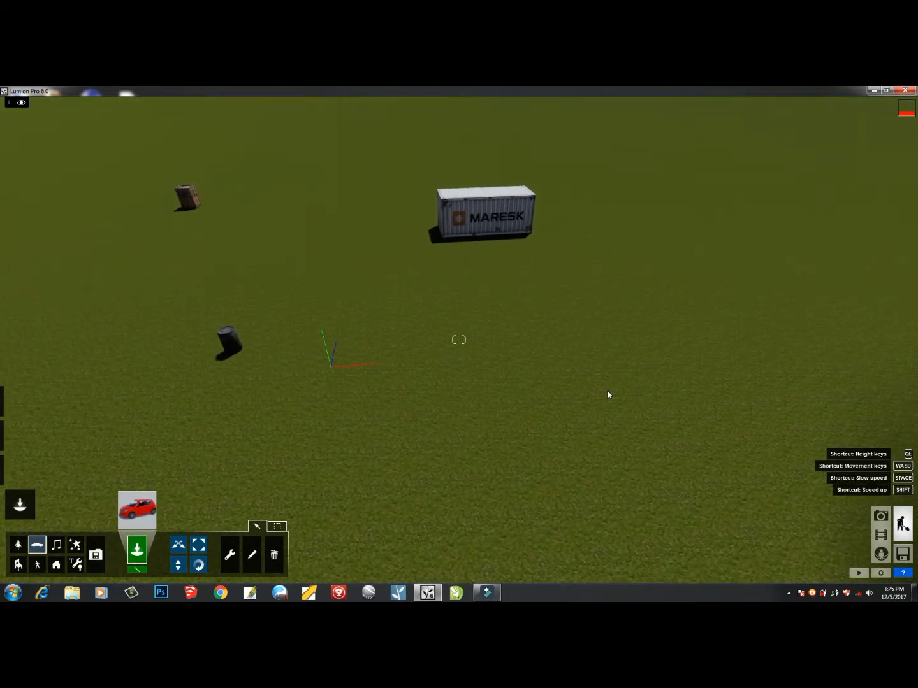
left_click(613, 392)
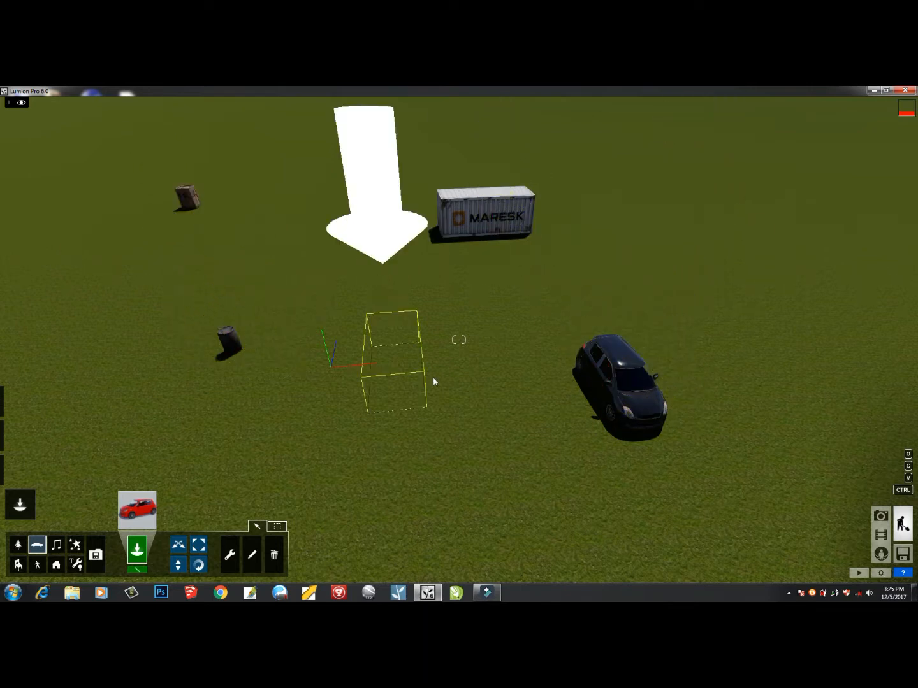
Place a Text simple label on top of each object: the car, the container, the barrel and the crate
right_click_drag(433, 381, 491, 323)
key("e")
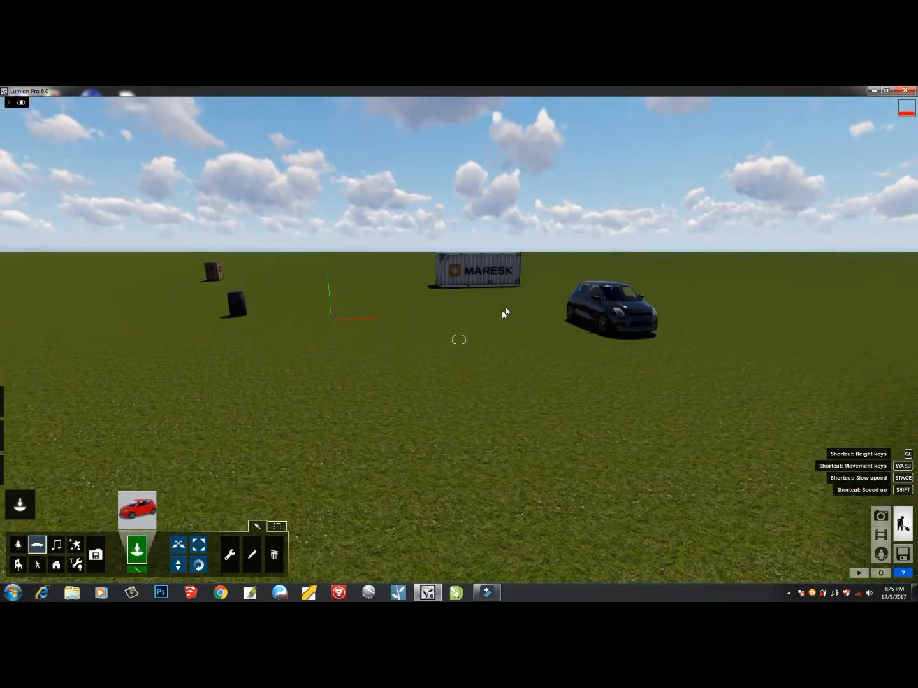
left_click(78, 564)
left_click(135, 507)
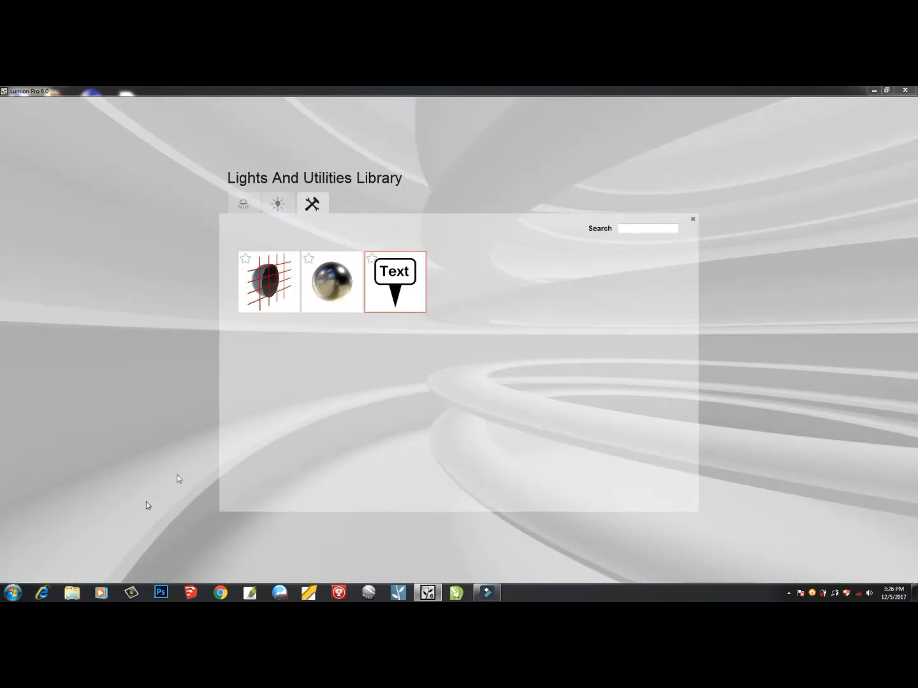
left_click(390, 288)
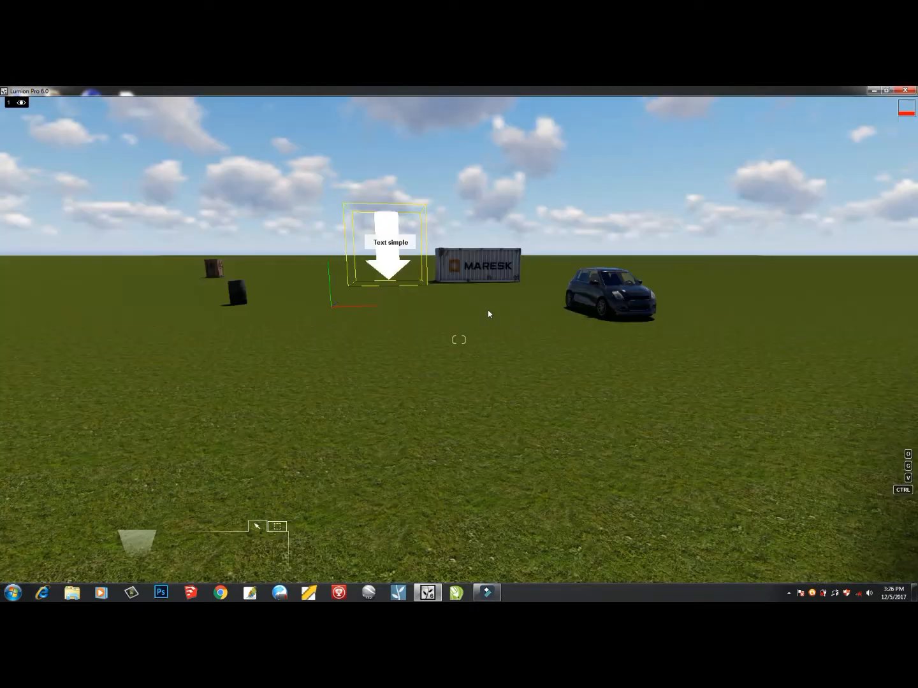
left_click(603, 275)
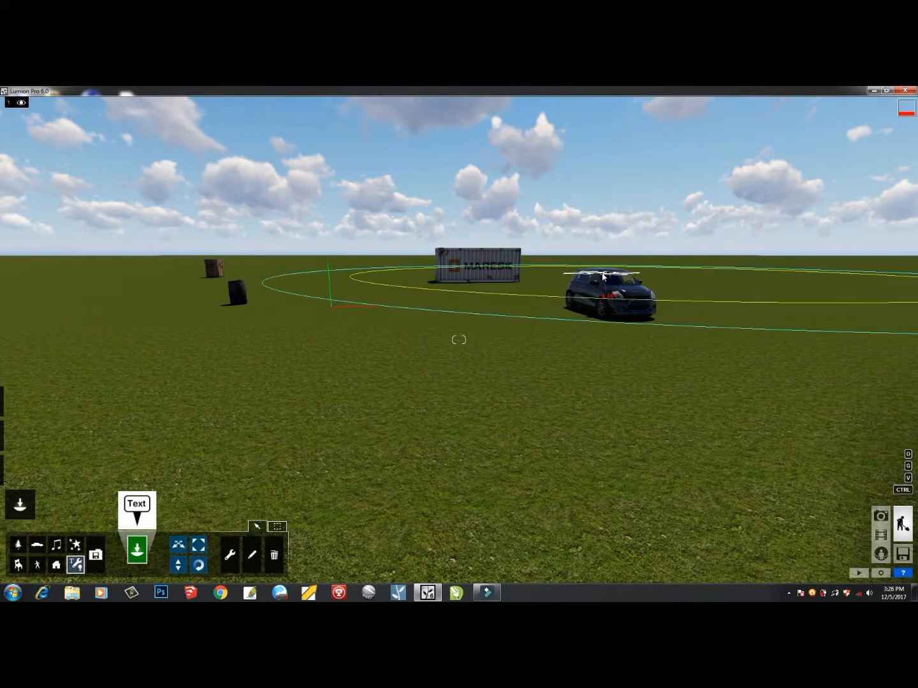
left_click(481, 249)
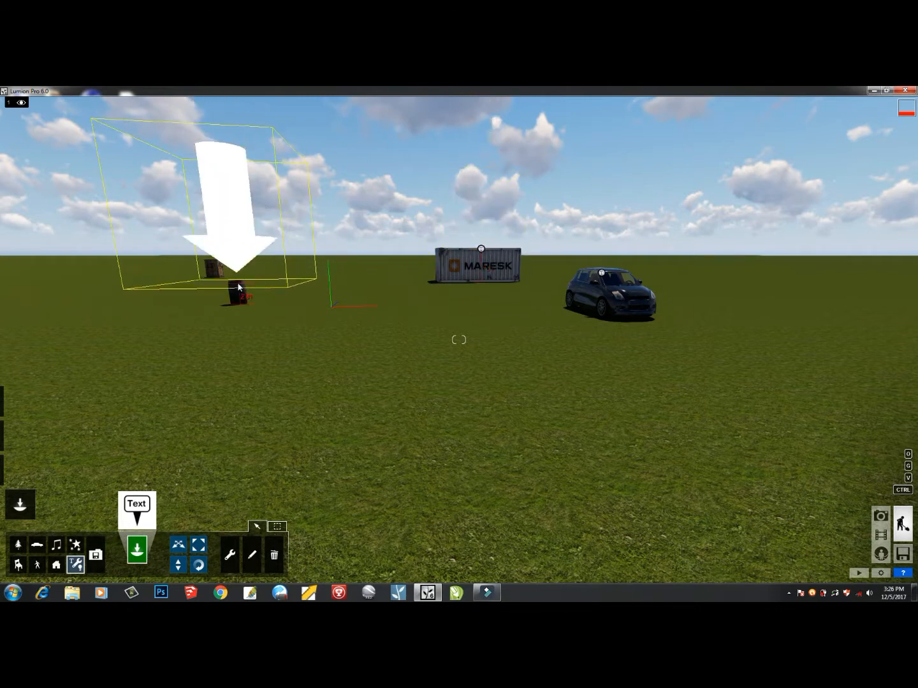
left_click(238, 287)
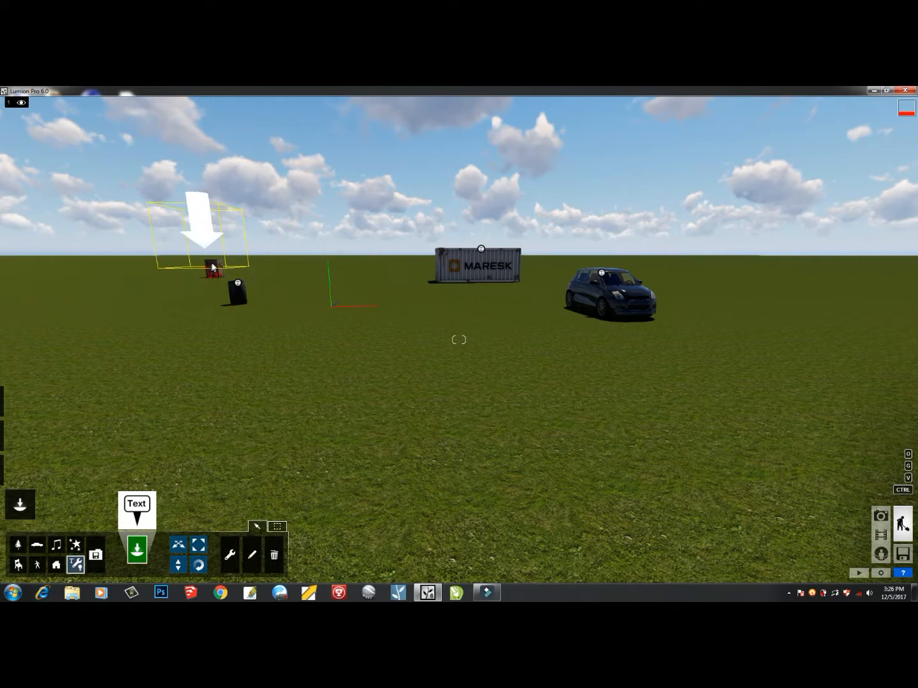
left_click(212, 262)
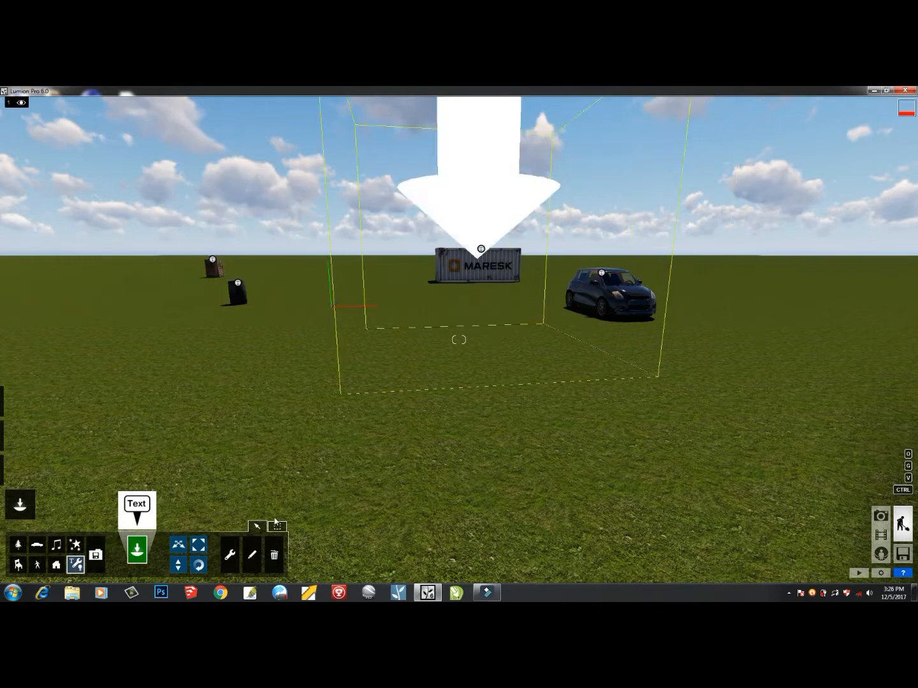
Edit the properties of the car's text label and replace its default text with "Car"
left_click(251, 554)
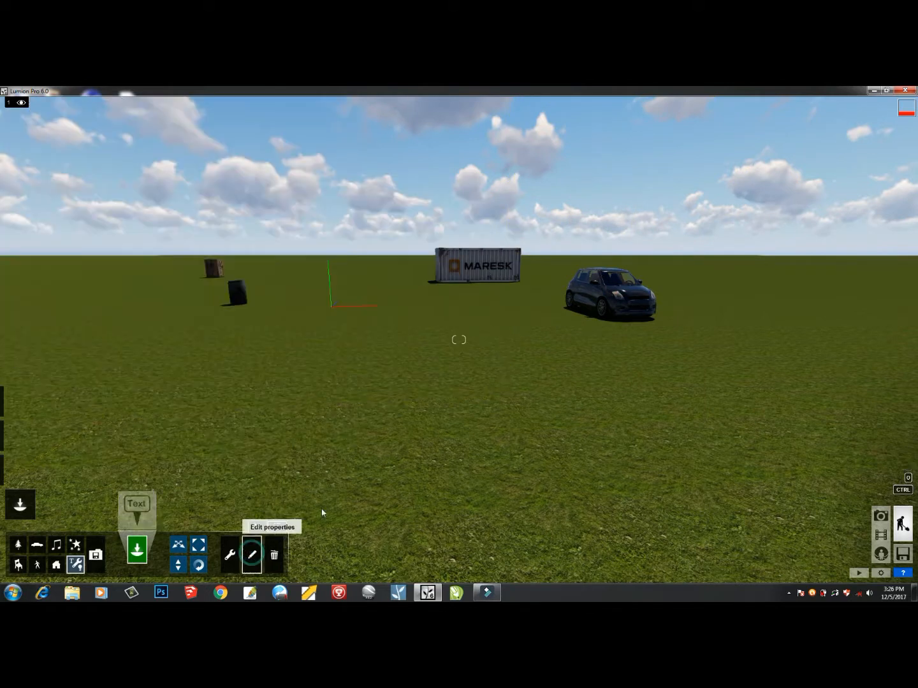
left_click(602, 273)
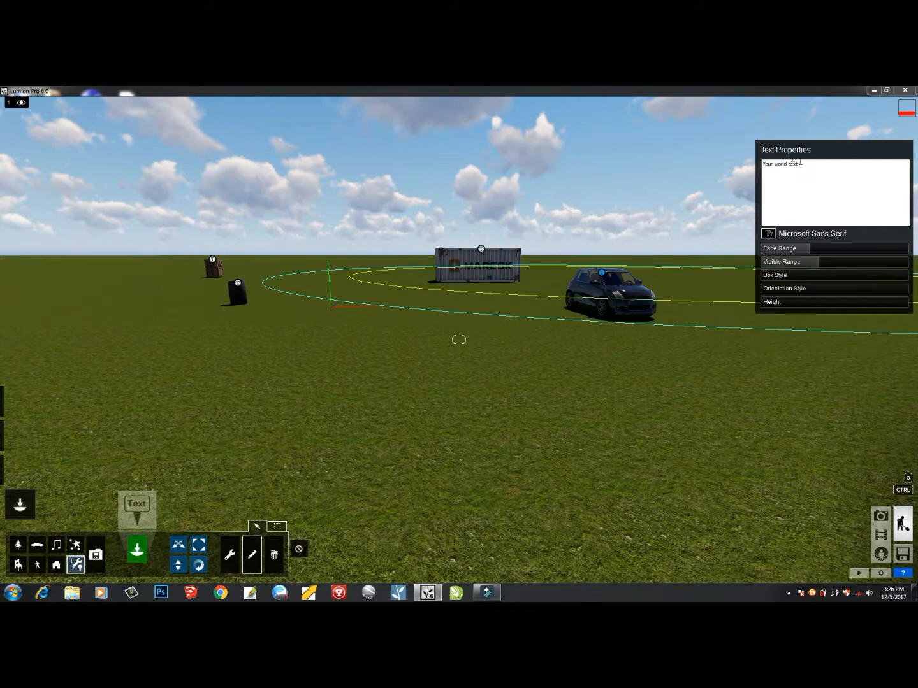
double_click(804, 163)
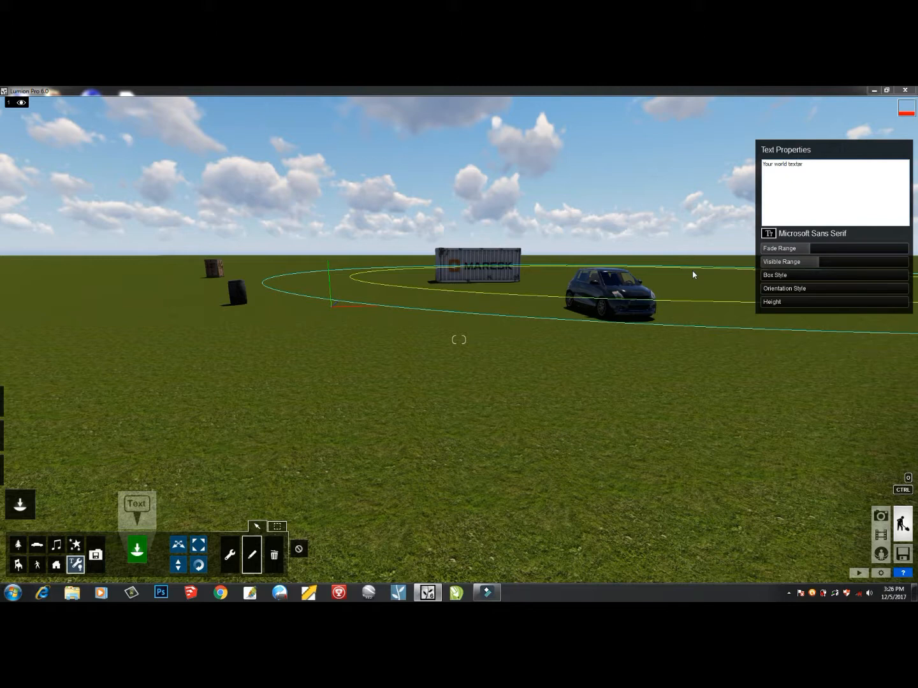
key("BackSpace")
key("BackSpace")
key("BackSpace")
key("BackSpace")
key("BackSpace")
key("BackSpace")
key("BackSpace")
key("BackSpace")
key("BackSpace")
key("BackSpace")
key("BackSpace")
key("BackSpace")
key("BackSpace")
key("BackSpace")
key("BackSpace")
key("BackSpace")
type("Car")
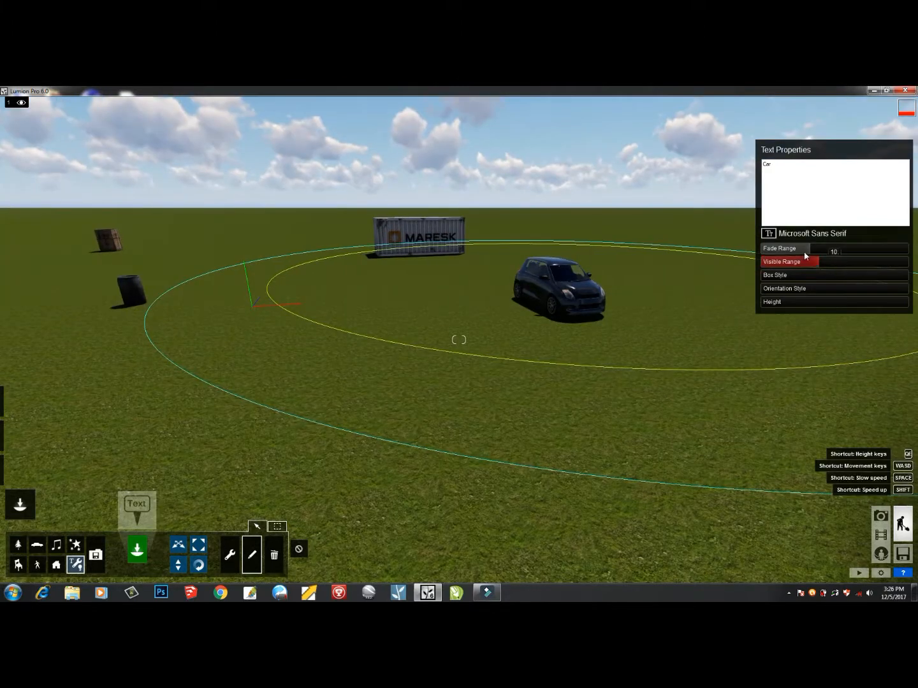
Adjust the Car label's fade range and visible range, change its box style and raise its height above the roof
mouse_move(811, 253)
left_mouse_down()
mouse_move(818, 249)
mouse_move(818, 266)
left_mouse_up()
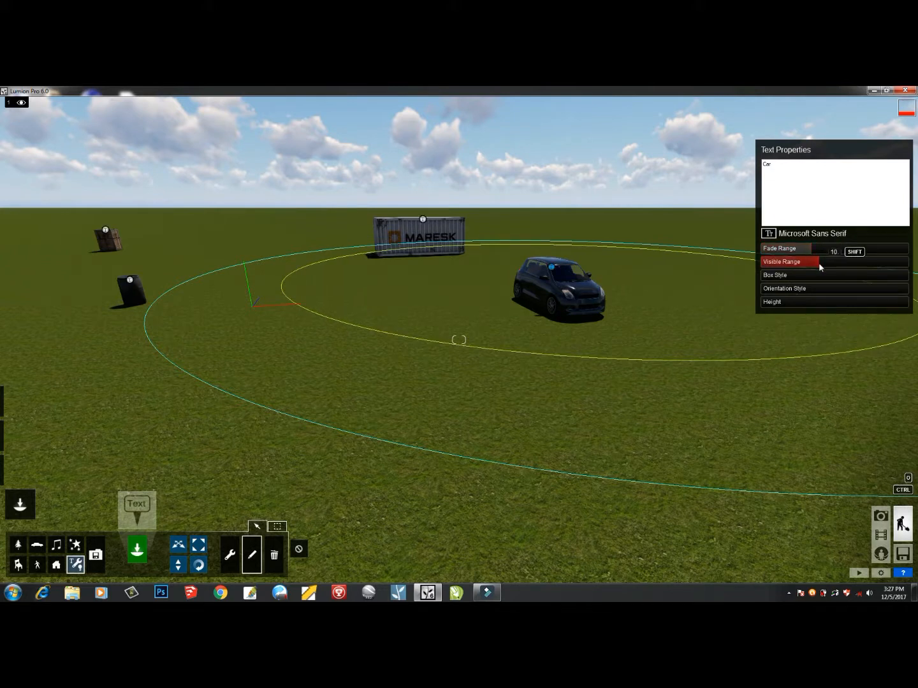
left_click(819, 263)
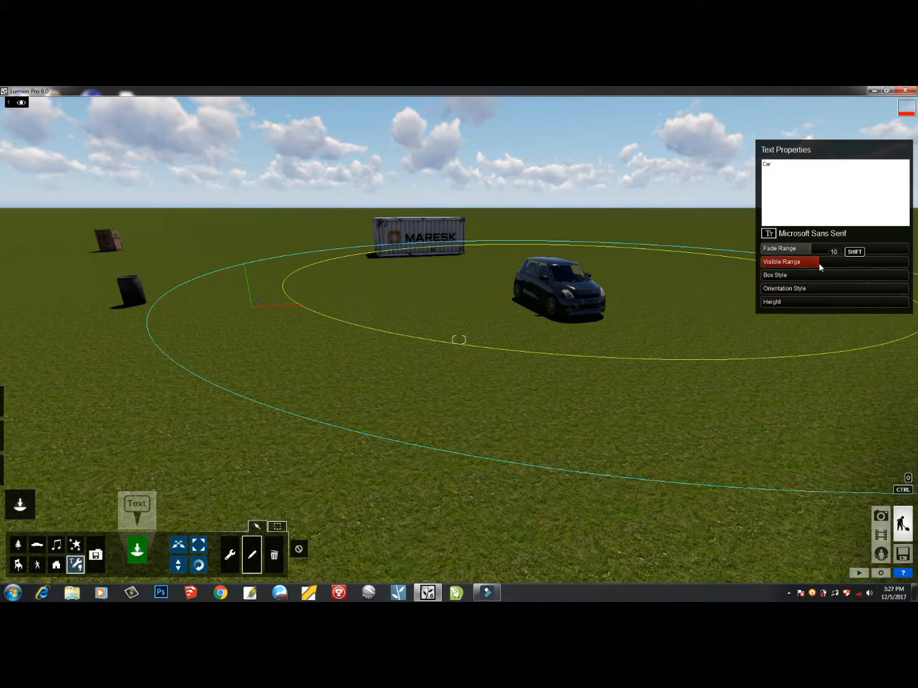
left_click_drag(820, 267, 805, 261)
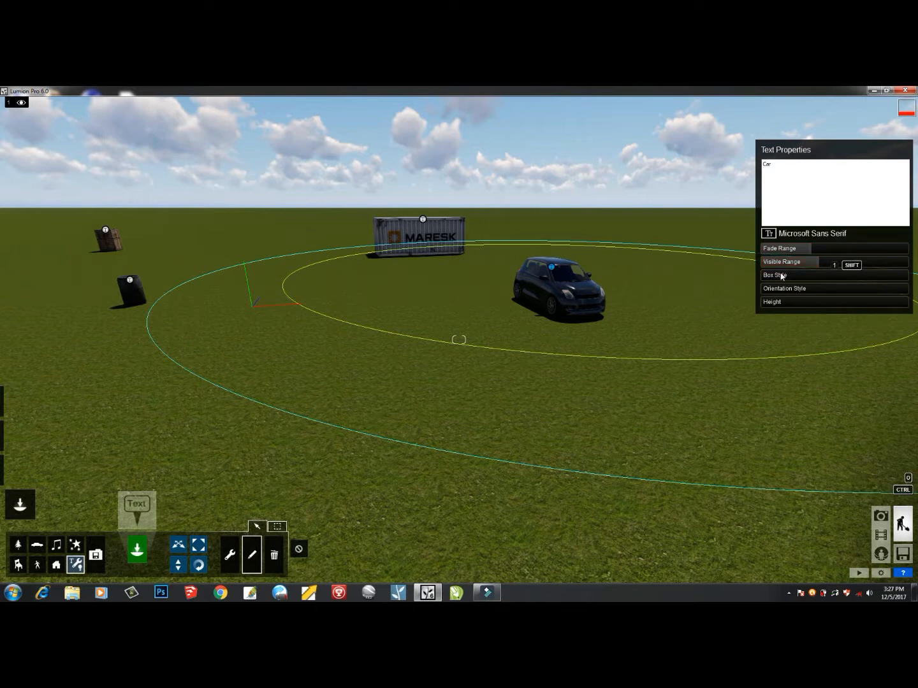
left_click_drag(811, 251, 823, 261)
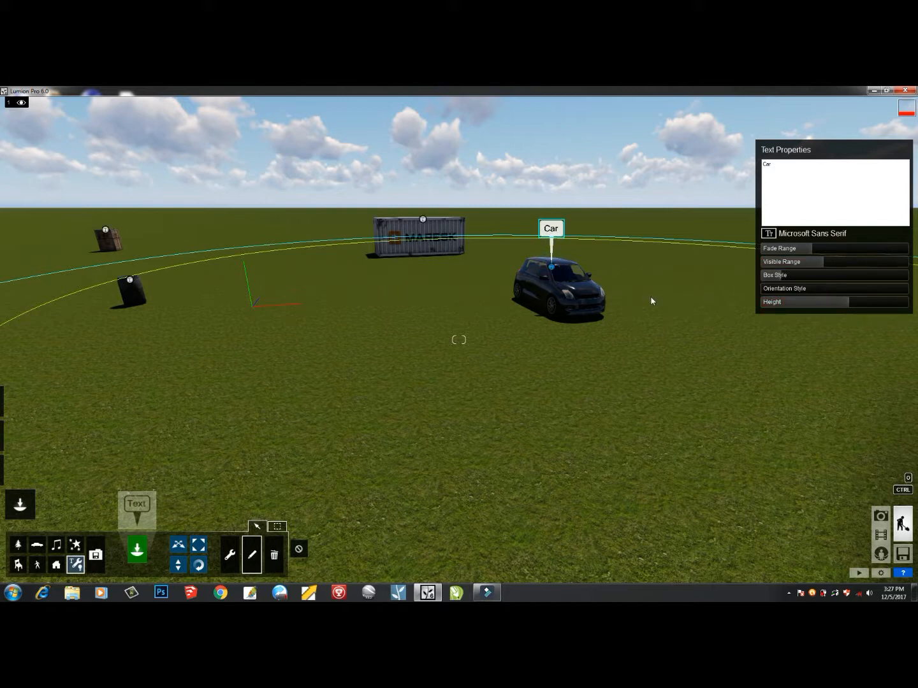
Select the text label on the container and replace its default text with "Cargo"
right_click_drag(500, 267, 452, 238)
key("w")
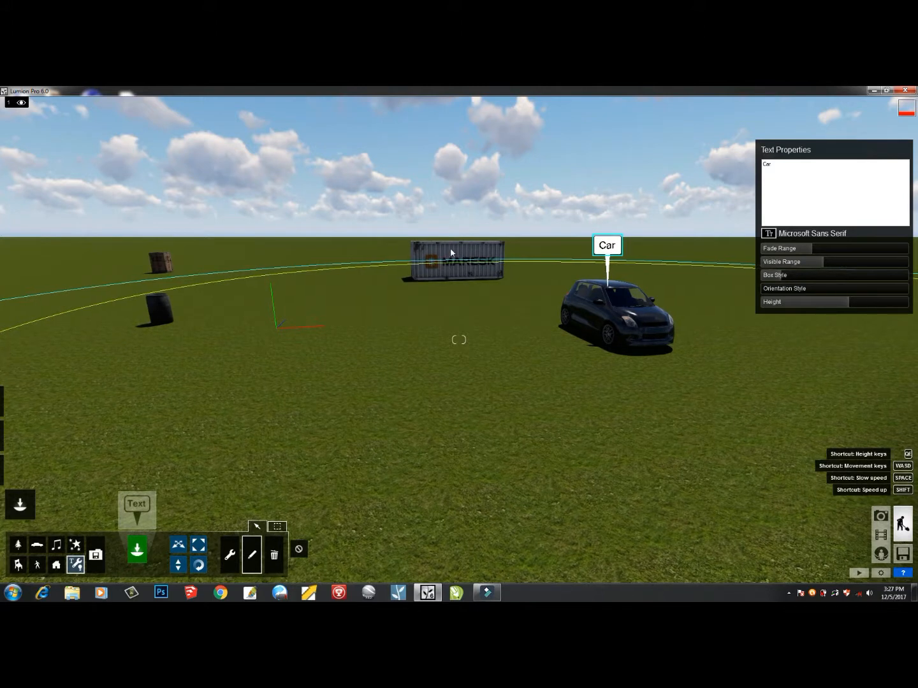
left_click(460, 246)
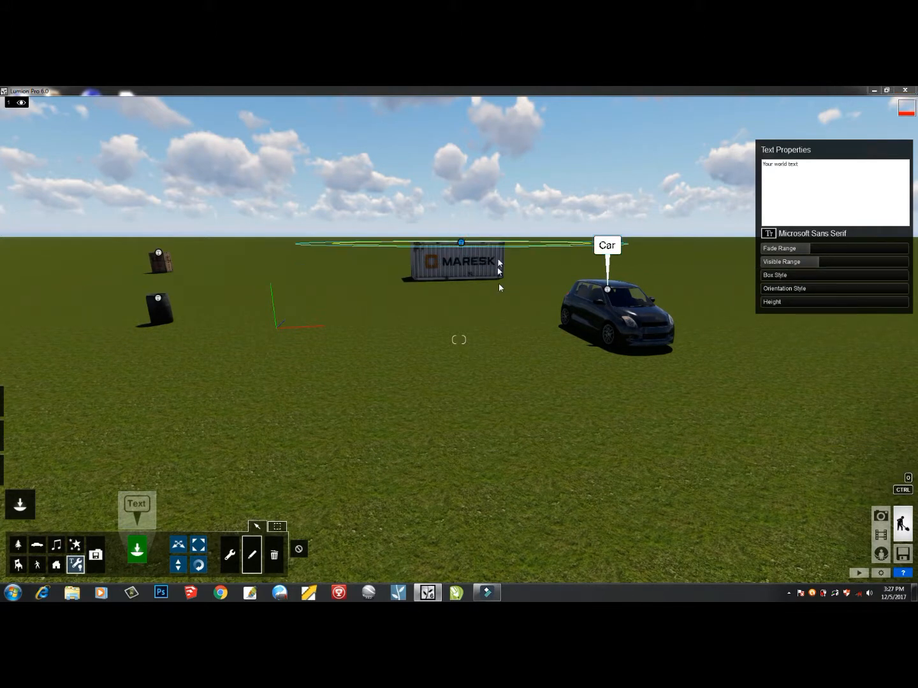
right_click_drag(490, 287, 503, 278)
key("w")
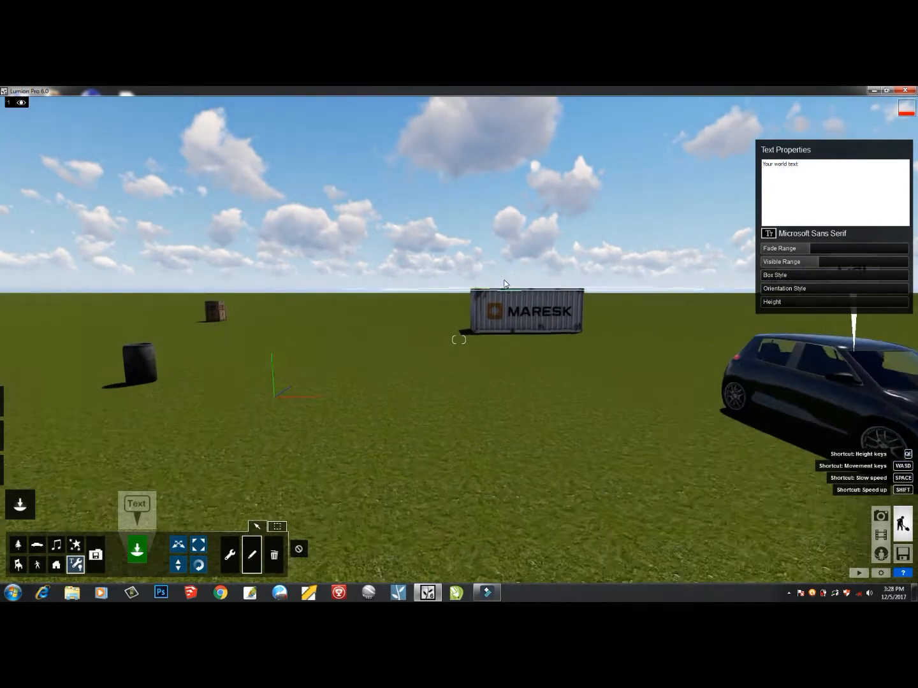
key("q")
right_click_drag(545, 357, 527, 330)
key("w")
key("w")
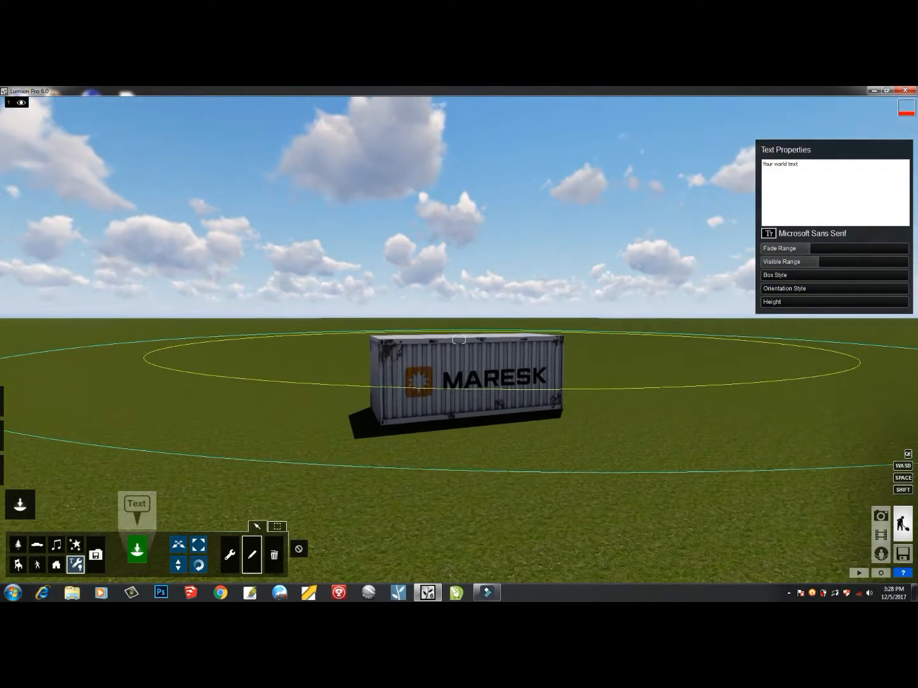
key("w")
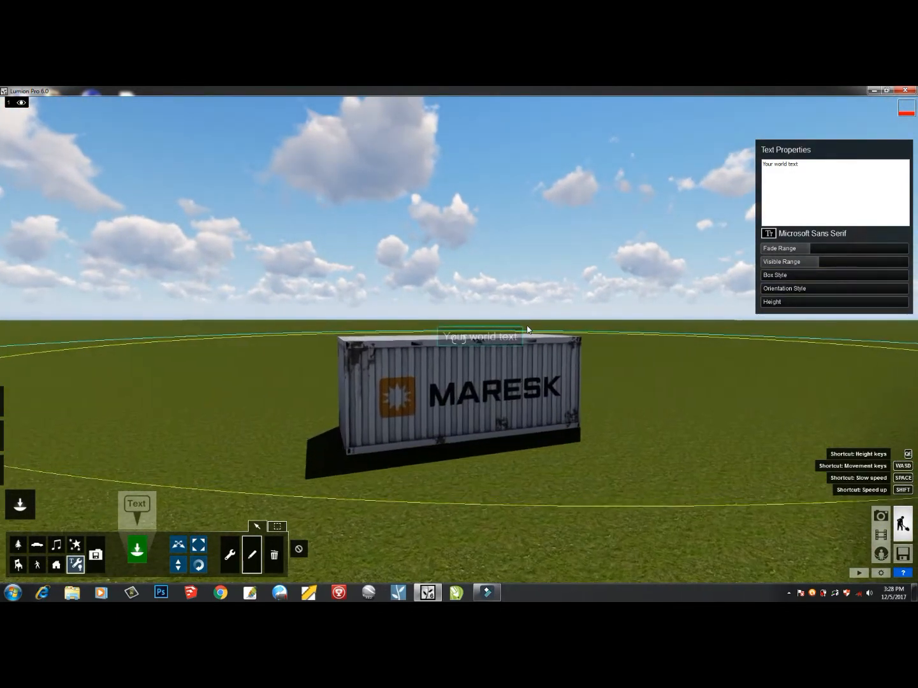
left_click_drag(802, 166, 752, 164)
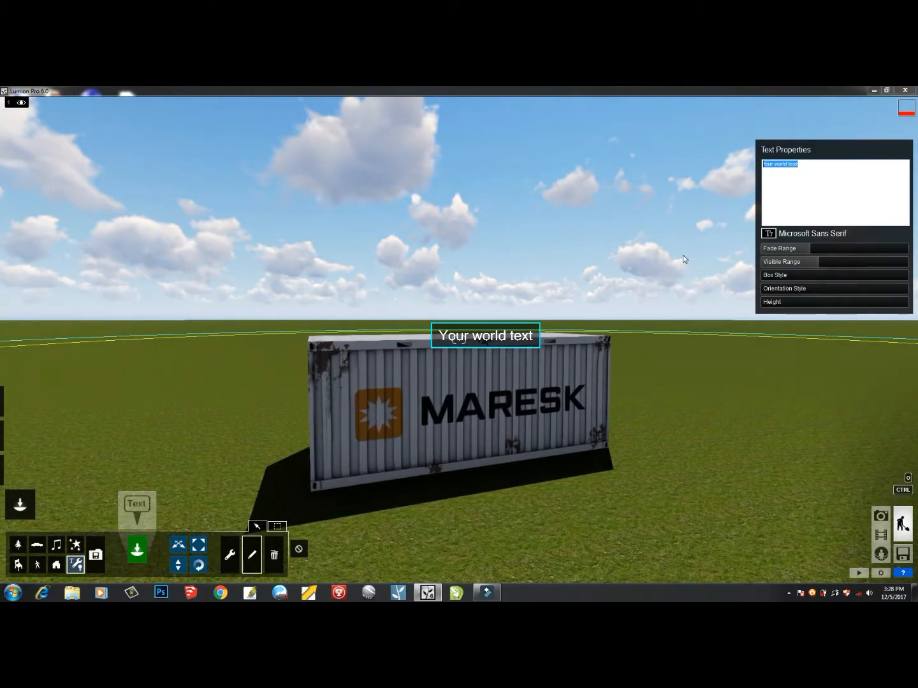
type("arg")
key("BackSpace")
key("BackSpace")
key("BackSpace")
type("Cargo")
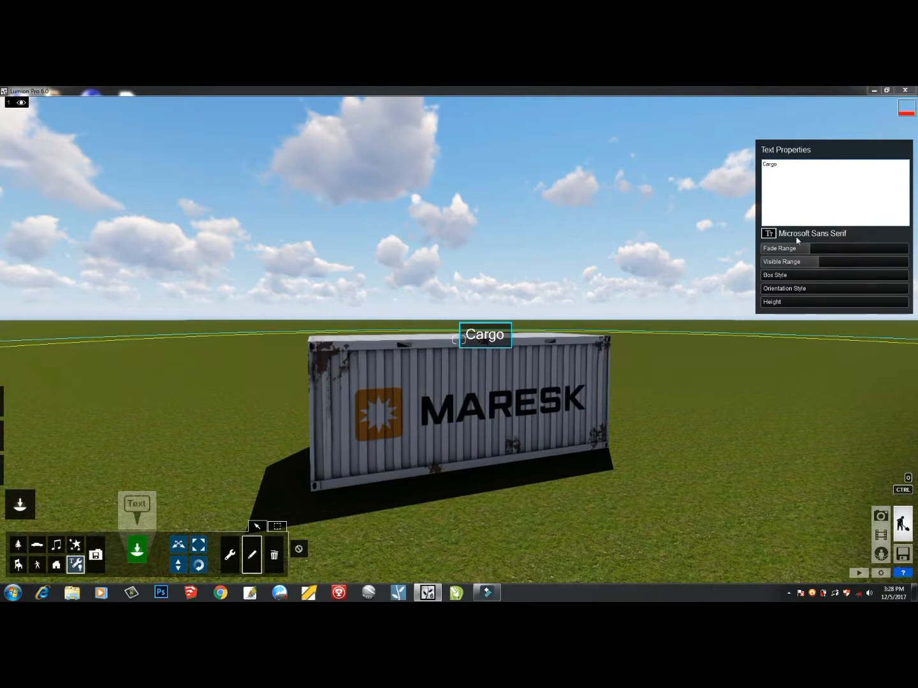
Give the Cargo label a white callout box, raise its height above the container and reduce its fade range
left_click(766, 276)
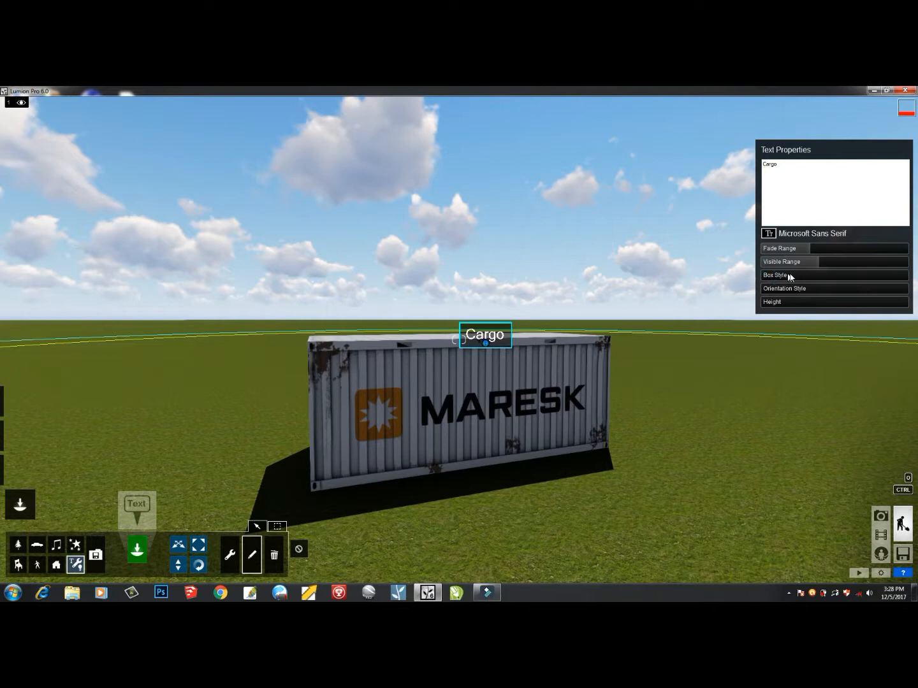
left_click_drag(768, 277, 851, 307, "shift")
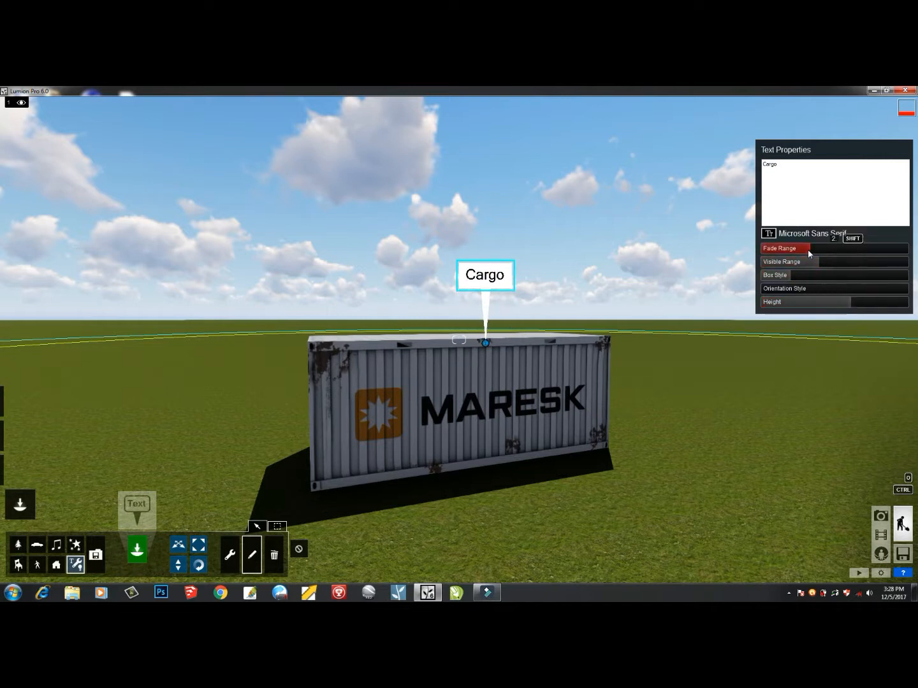
left_click_drag(817, 262, 805, 252, "shift")
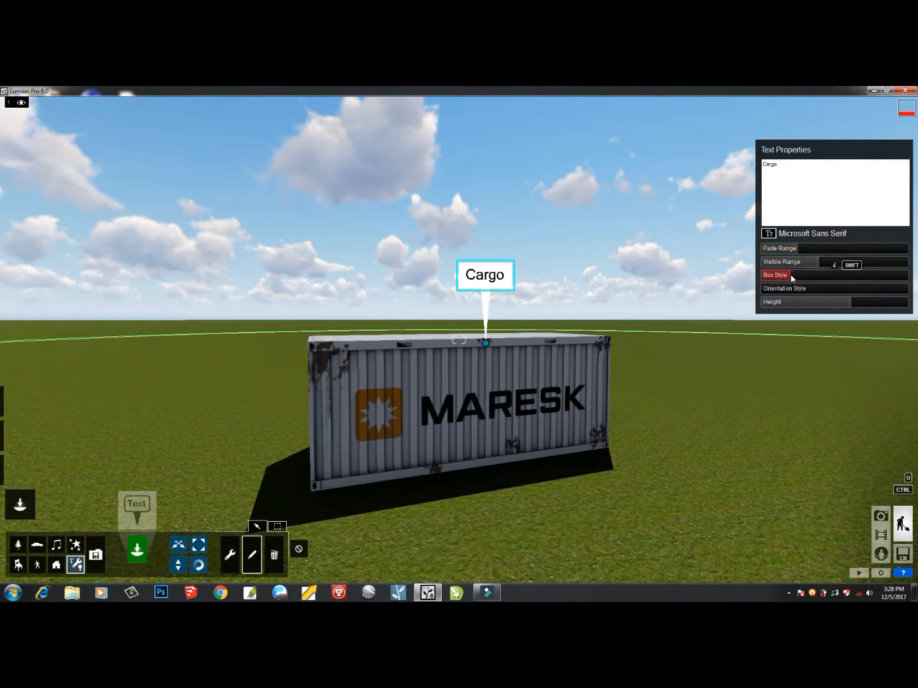
Adjust the barrel label's fade and visible ranges, give it a translucent callout box and raise its height above the barrel
key("s")
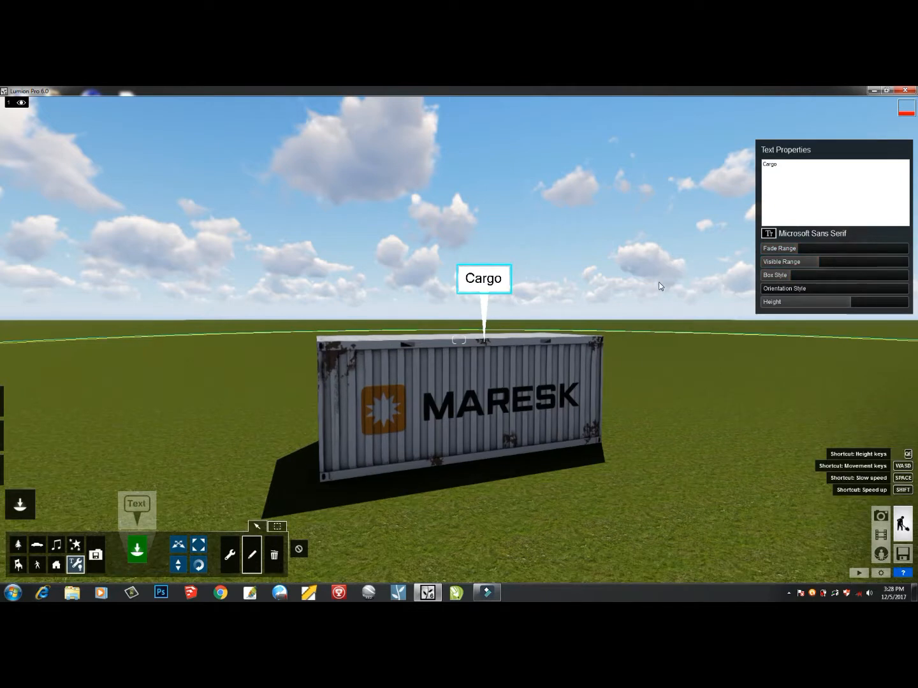
key("s")
key("w")
right_click_drag(639, 303, 101, 402)
left_click(454, 337)
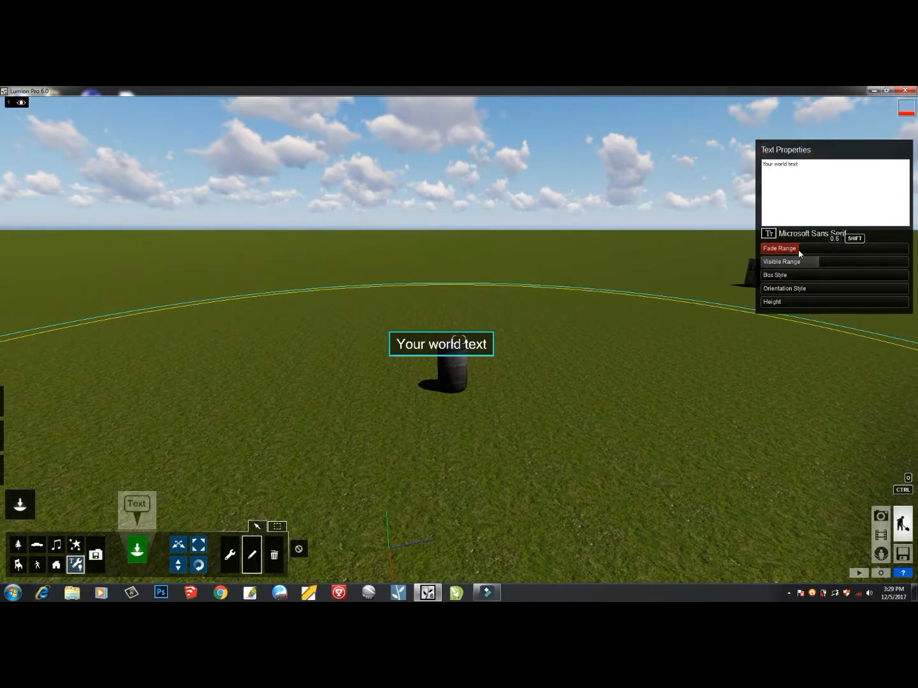
mouse_move(805, 254)
left_mouse_down()
mouse_move(820, 253)
mouse_move(814, 264)
left_mouse_up()
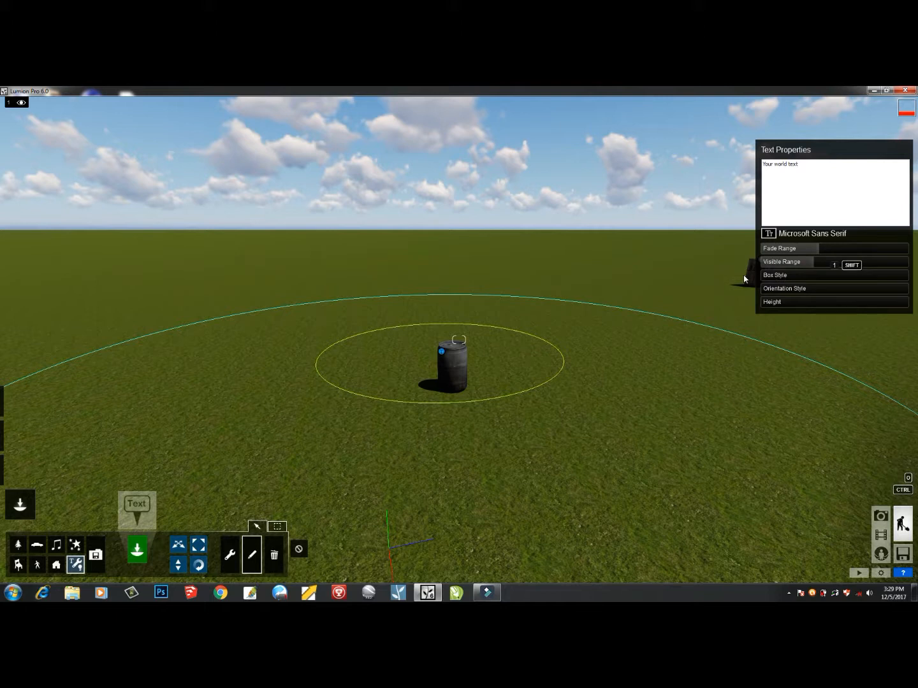
left_click_drag(812, 268, 863, 307)
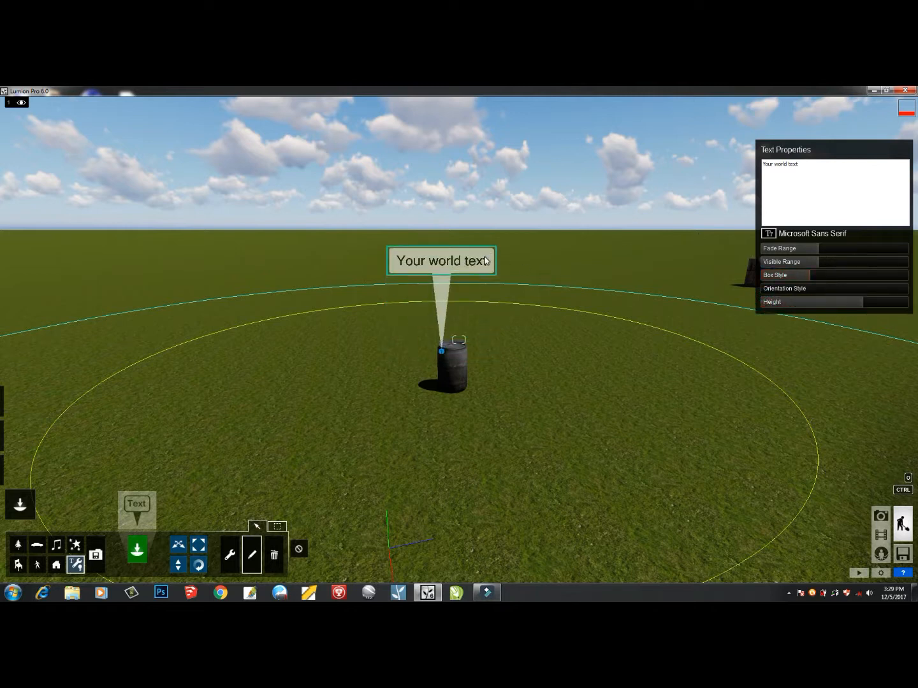
Replace the default text of the barrel's label with "barrel"
left_click_drag(802, 166, 765, 166)
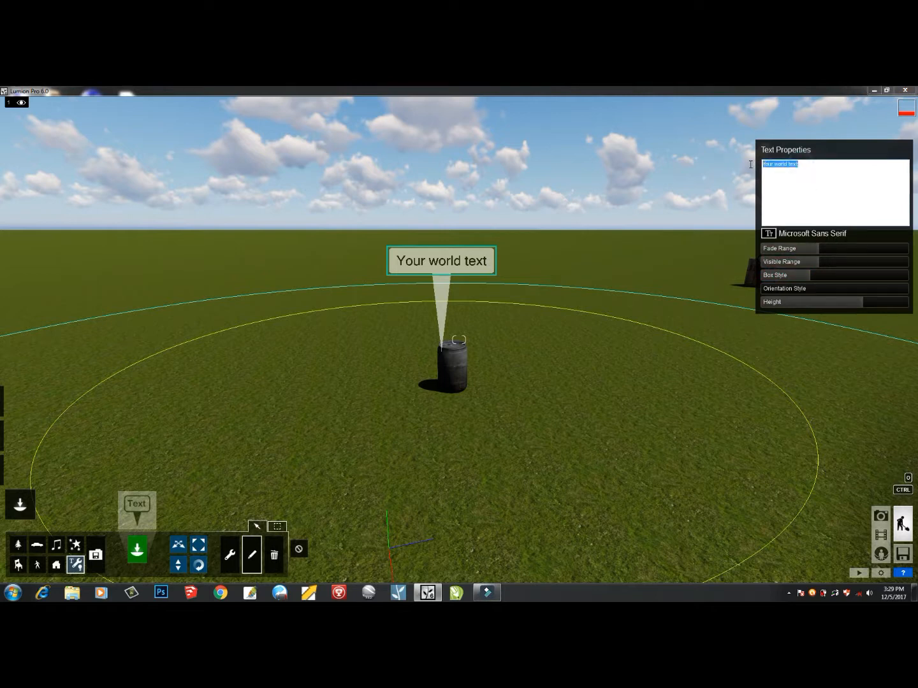
type("barrel")
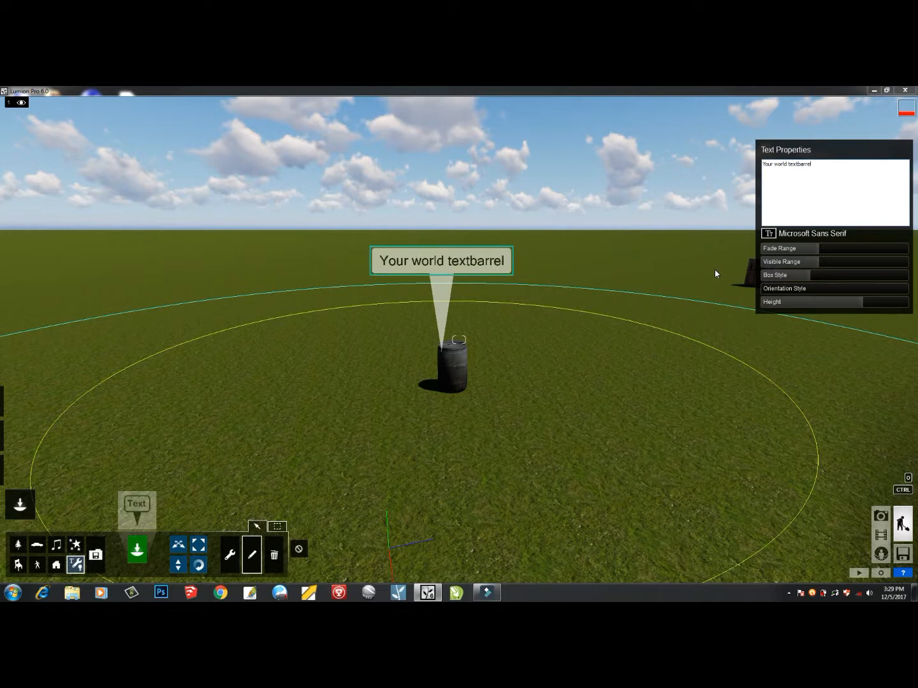
key("BackSpace")
key("BackSpace")
key("BackSpace")
key("BackSpace")
key("BackSpace")
key("BackSpace")
key("BackSpace")
key("BackSpace")
key("BackSpace")
key("BackSpace")
key("BackSpace")
key("BackSpace")
key("BackSpace")
key("BackSpace")
key("BackSpace")
key("BackSpace")
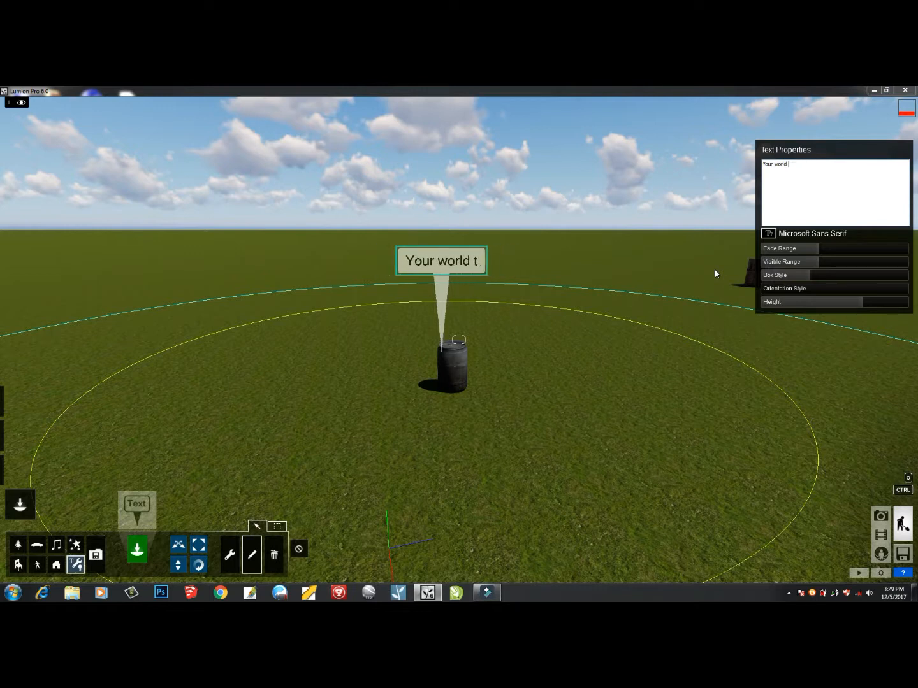
key("BackSpace")
key("BackSpace")
key("BackSpace")
key("BackSpace")
key("BackSpace")
type("bar")
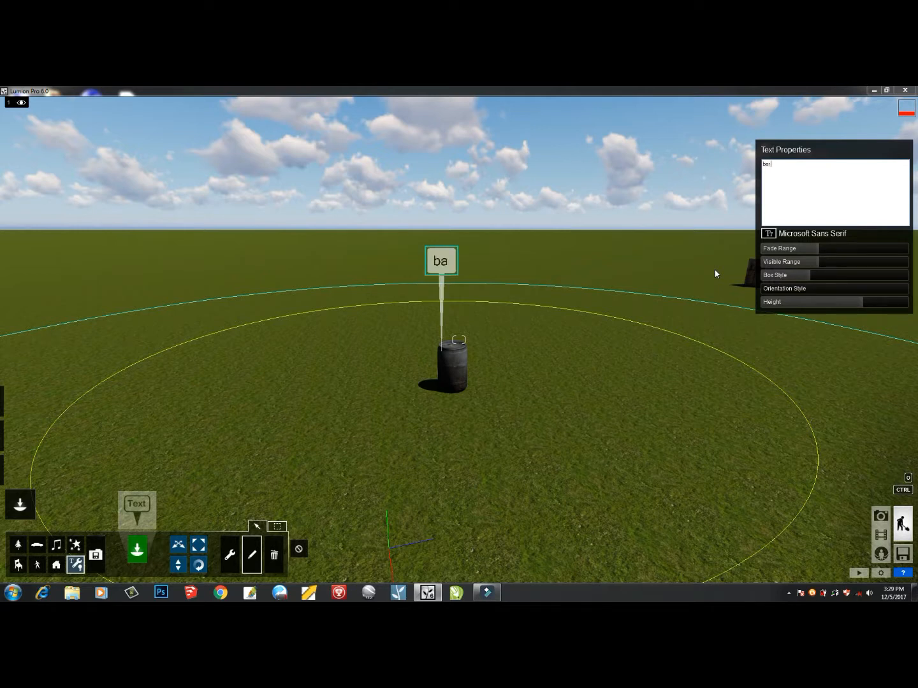
type("rel")
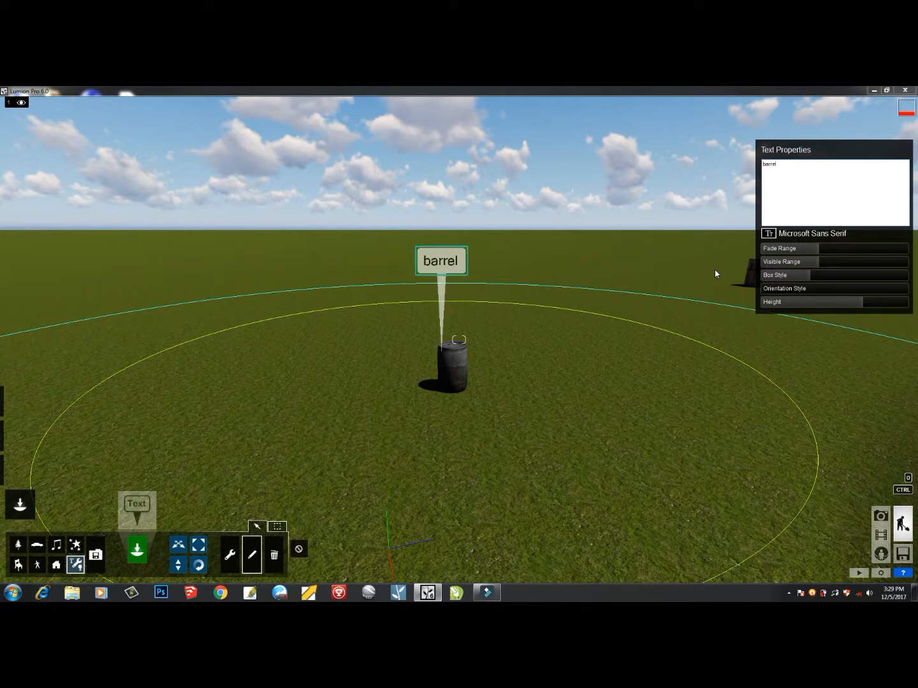
Set the crate label's text to "carte", give it a white callout box and raise its height above the crate
right_click_drag(622, 374, 676, 366)
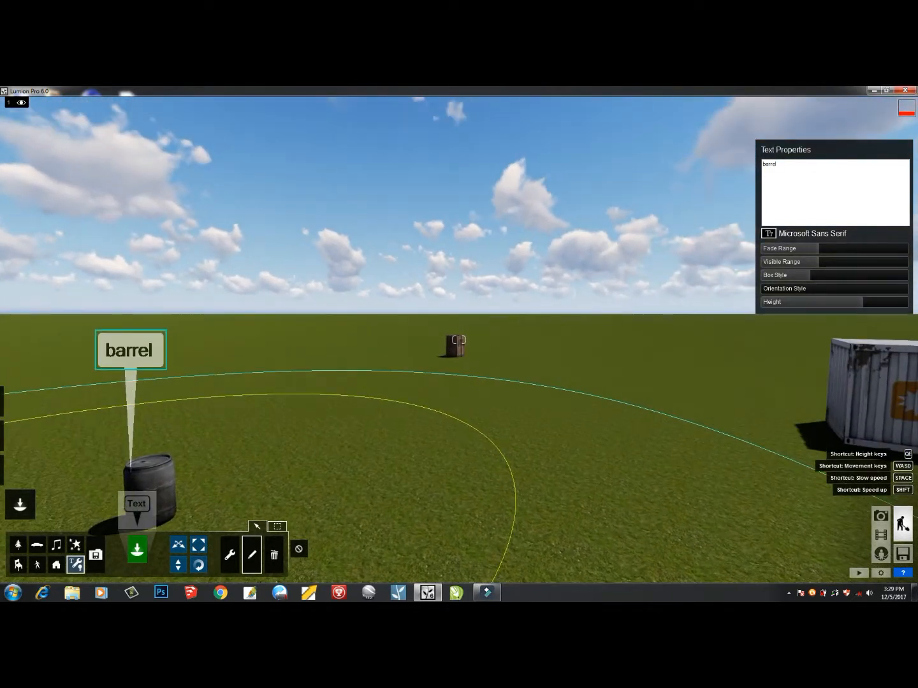
key("w")
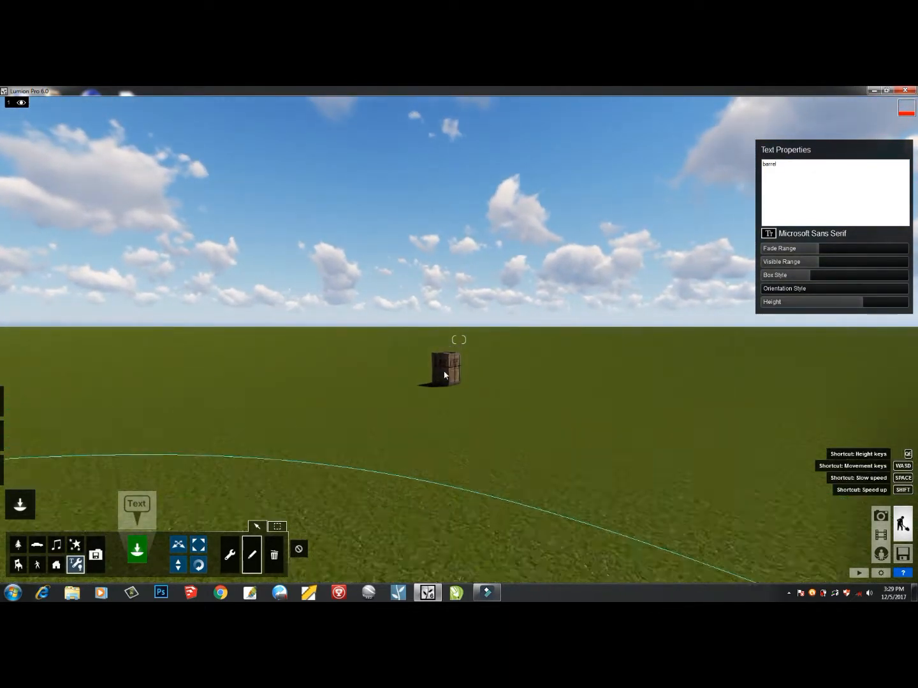
key("w")
right_click_drag(452, 391, 438, 428)
left_click(445, 325)
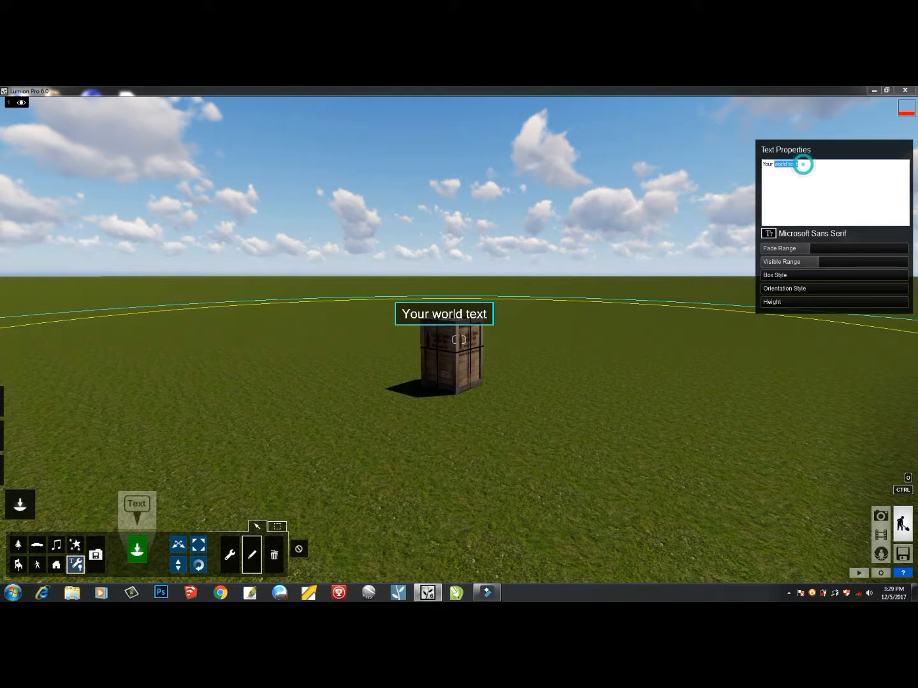
type("C")
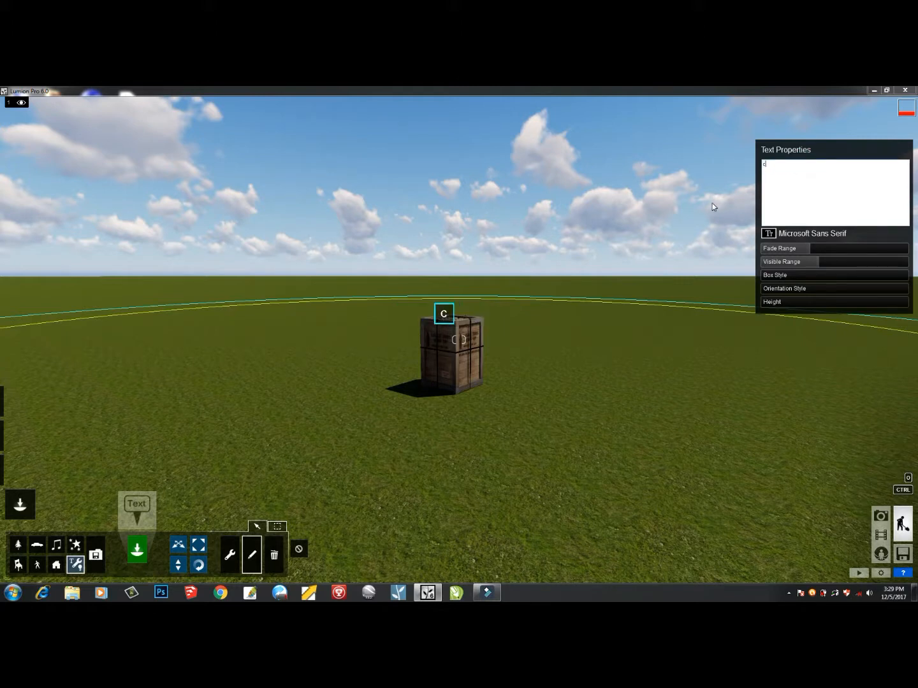
type("arte")
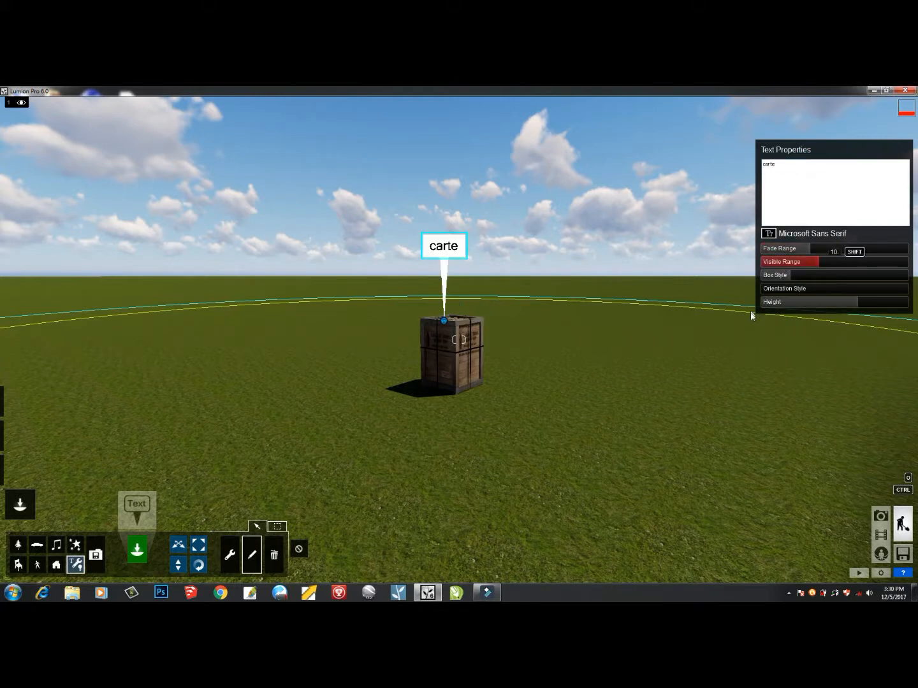
Finish editing the crate label and check the Car label's visibility at increasing distances from the car
scroll(750, 312, "down", 5)
scroll(750, 316, "down", 3)
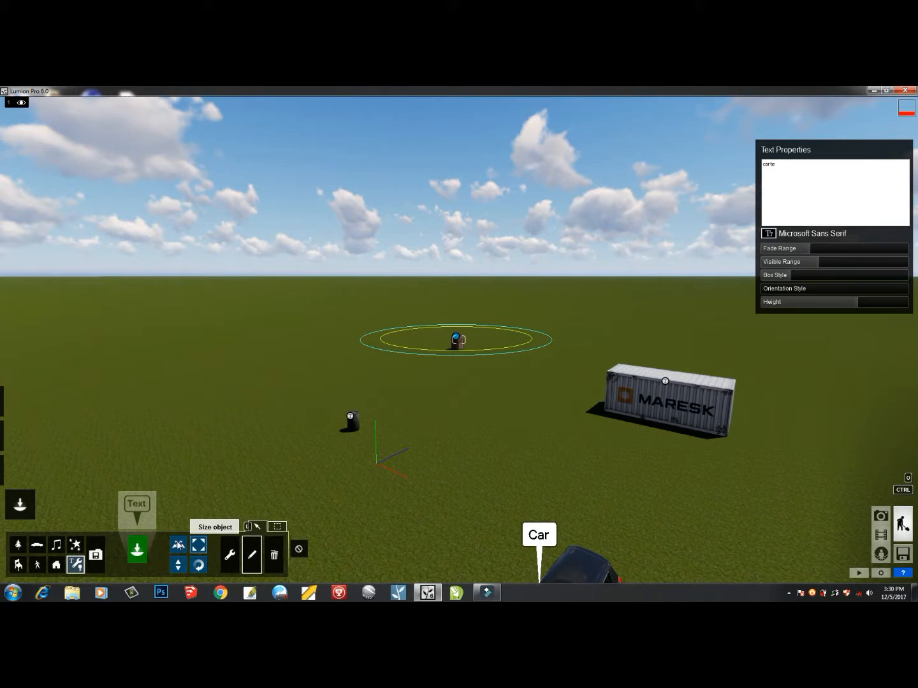
left_click(178, 545)
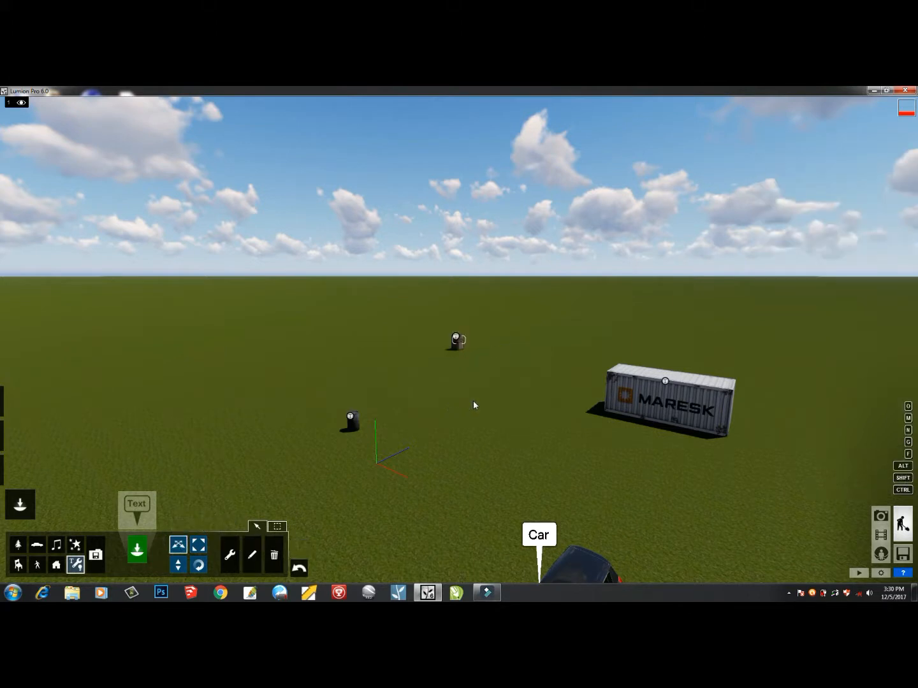
mouse_move(458, 411)
right_mouse_down()
mouse_move(496, 439)
mouse_move(458, 410)
right_mouse_up()
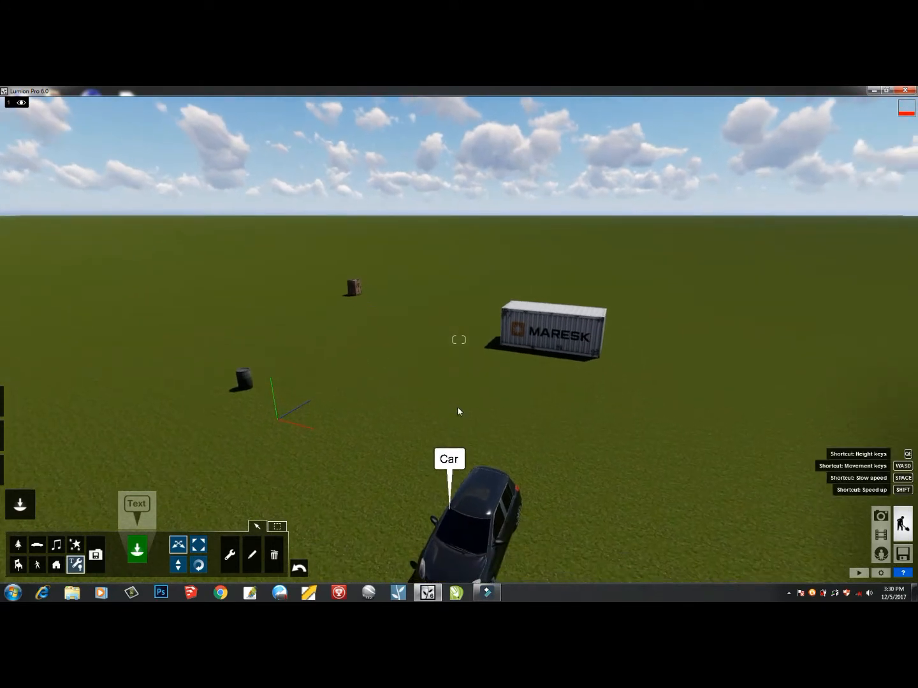
key("s")
mouse_move(432, 439)
right_mouse_down()
mouse_move(459, 467)
mouse_move(434, 438)
right_mouse_up()
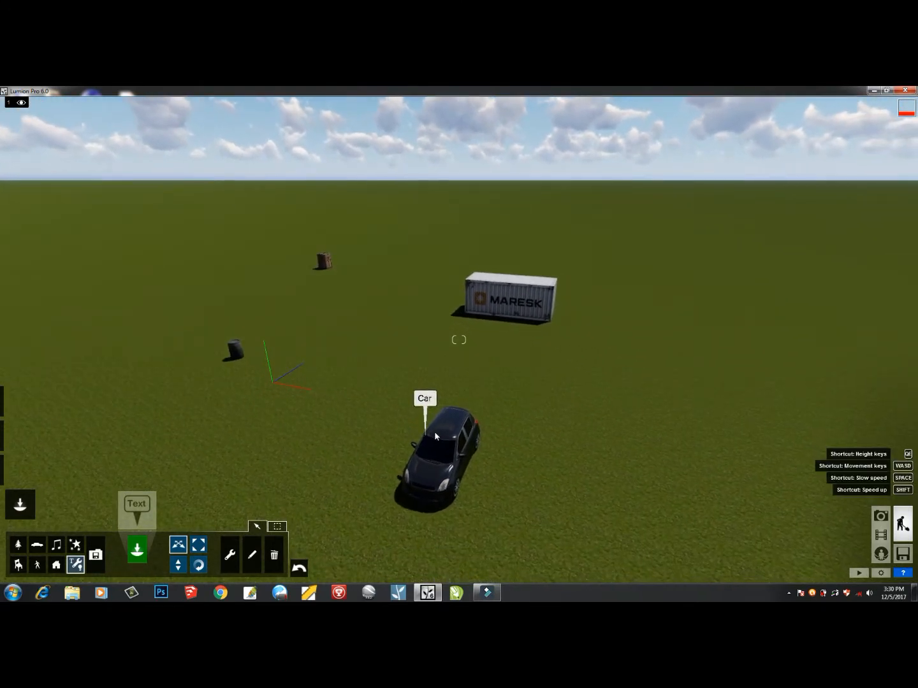
key("q")
right_click_drag(393, 432, 475, 415)
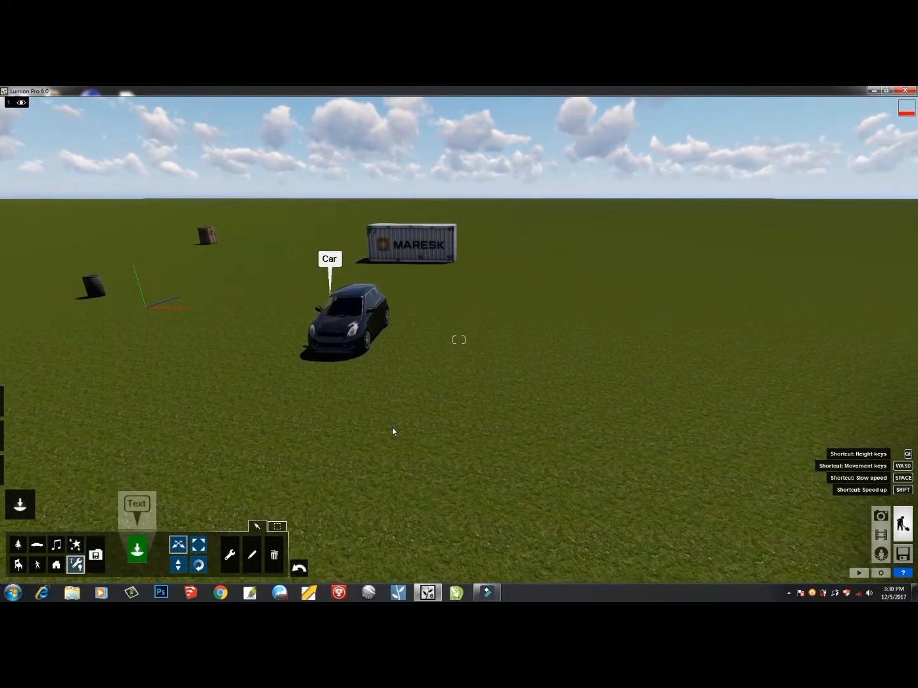
key("a")
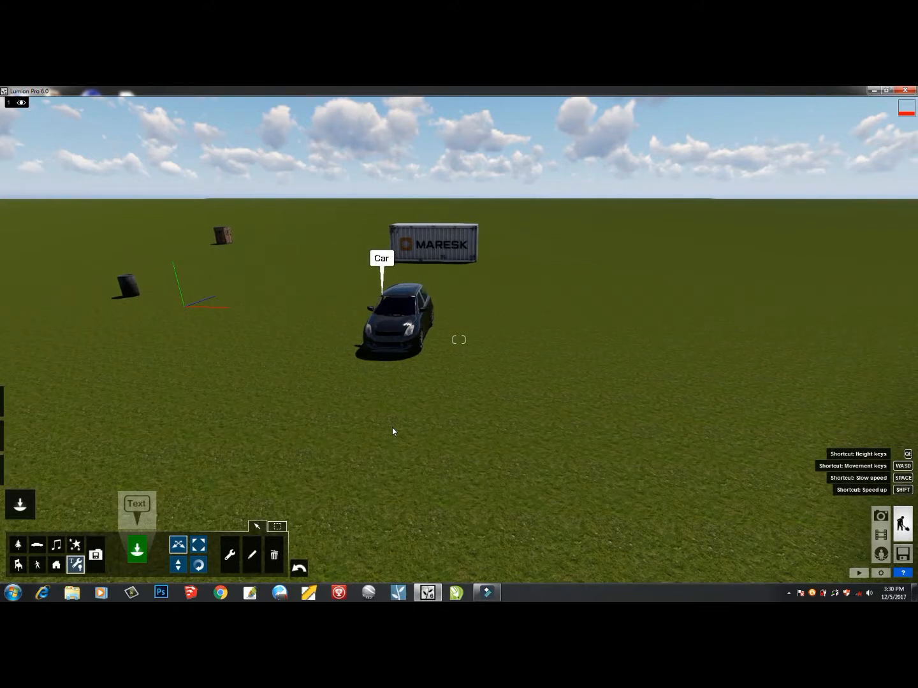
key("s")
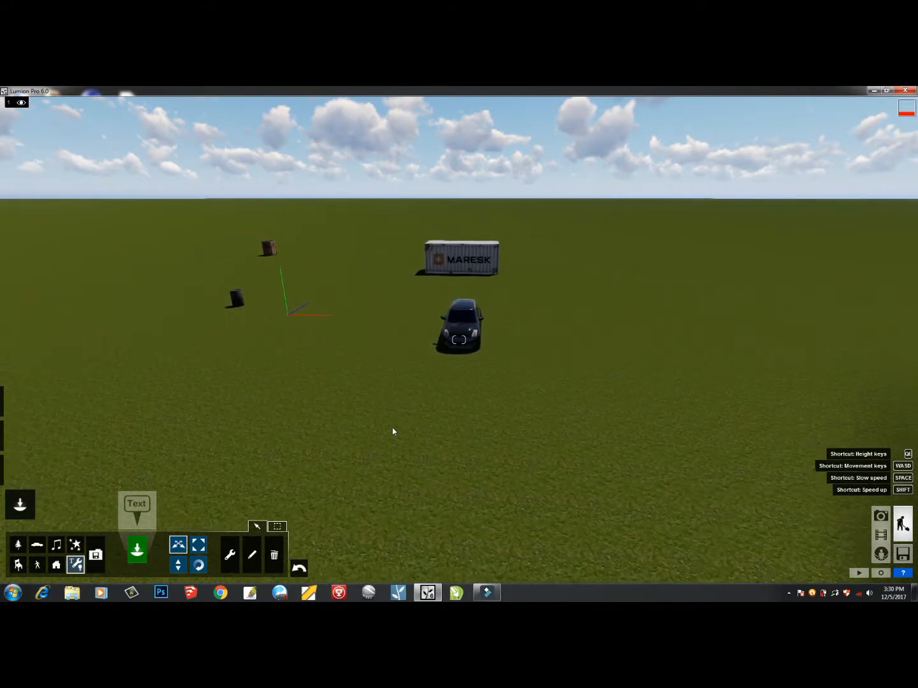
Check the visibility of the Car and Cargo labels while approaching the car and the container
right_click_drag(411, 376, 437, 367)
key("e")
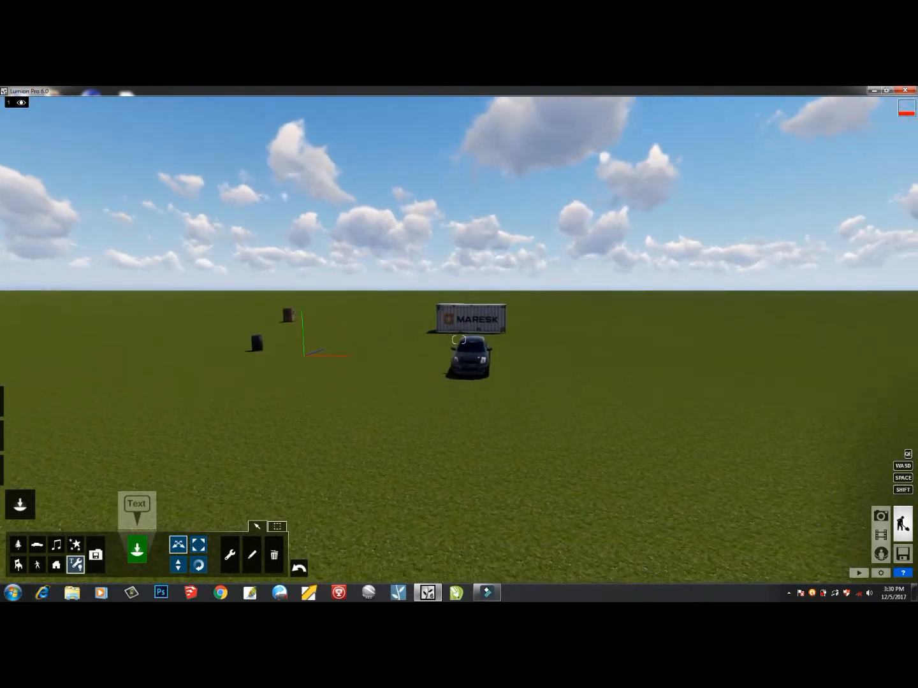
key("w")
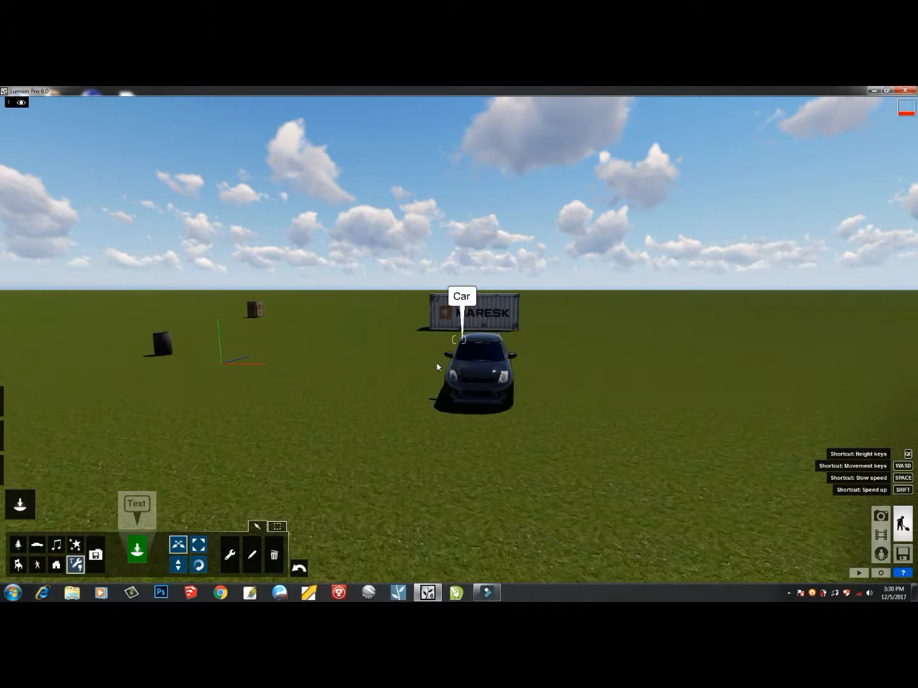
right_click_drag(436, 367, 439, 390)
key("w")
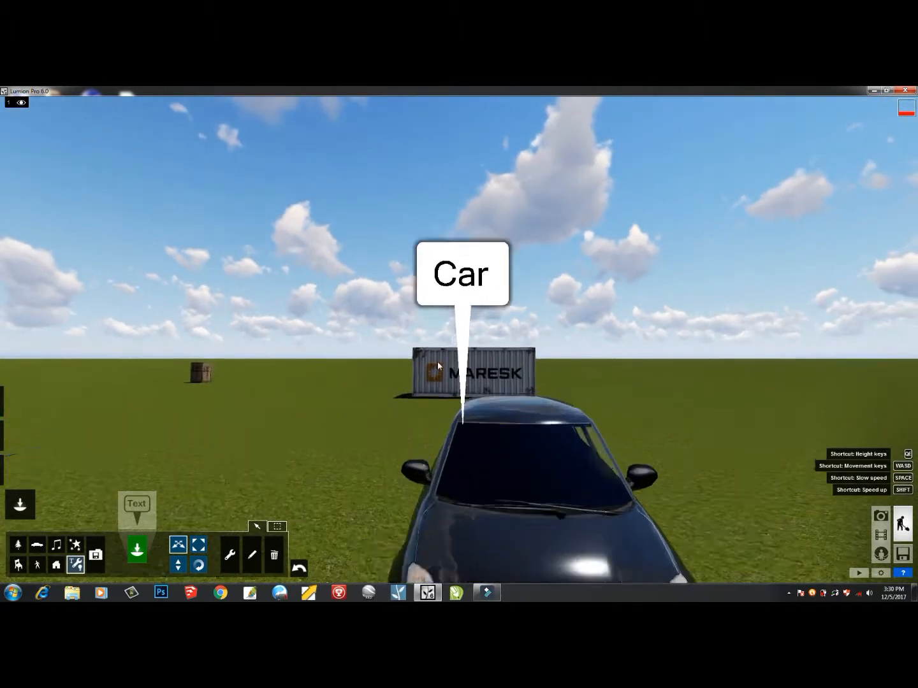
key("w")
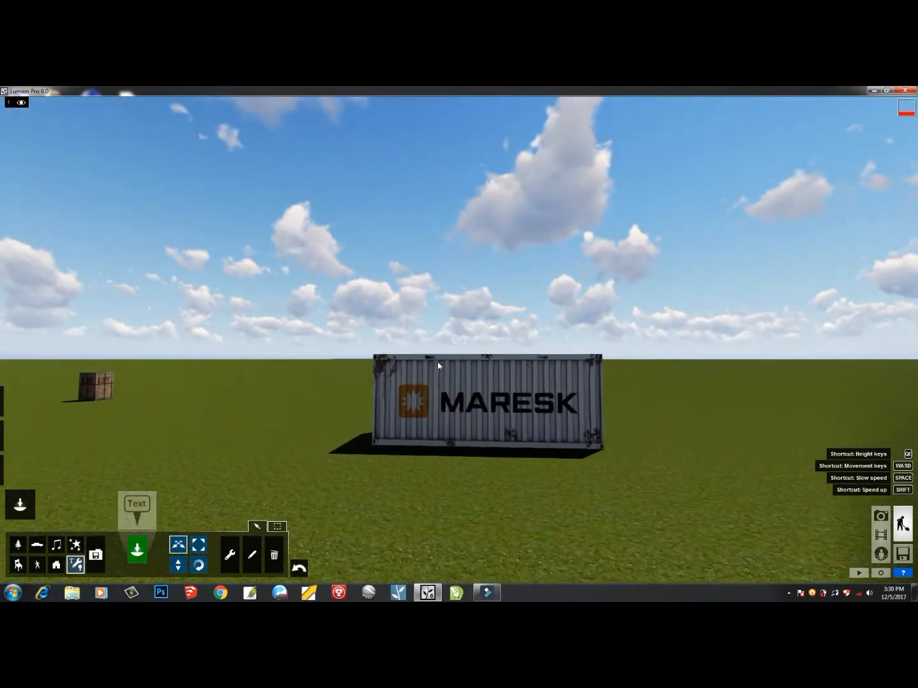
key("w")
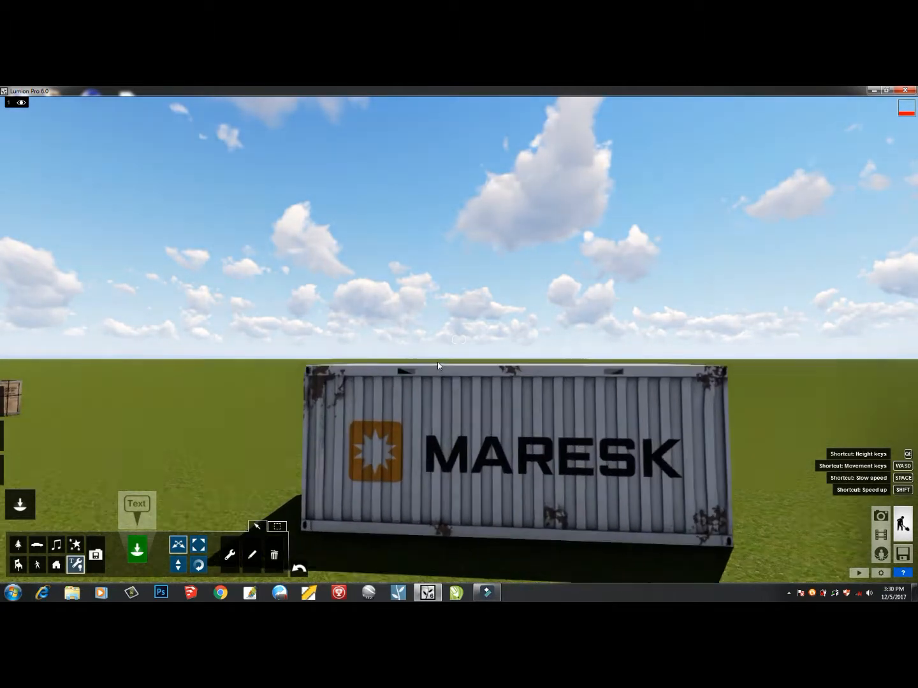
key("w")
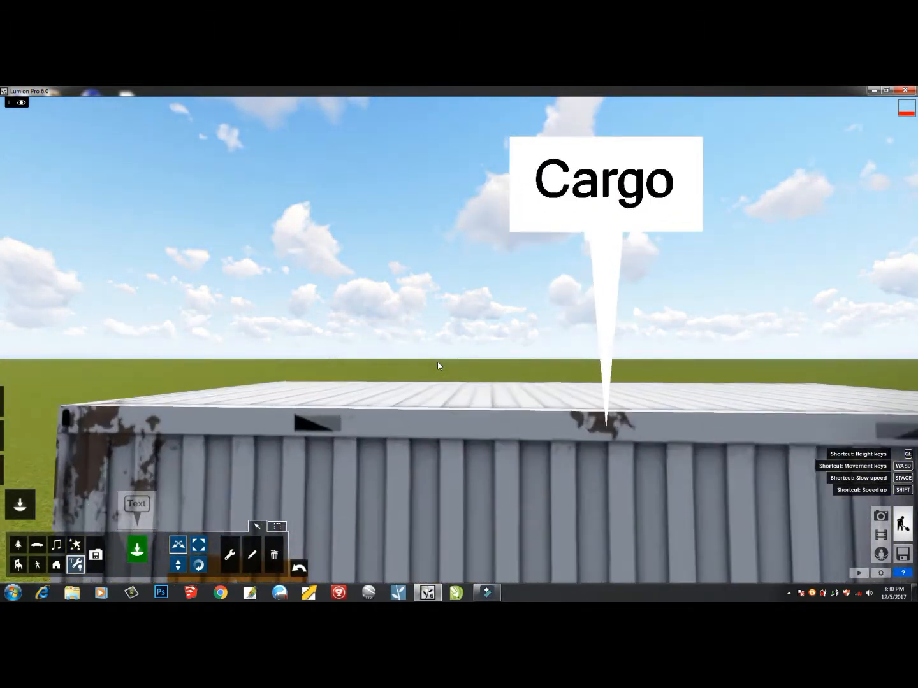
Check the visibility of the crate and barrel labels at close range and at increasing distances
right_click_drag(437, 362, 345, 378)
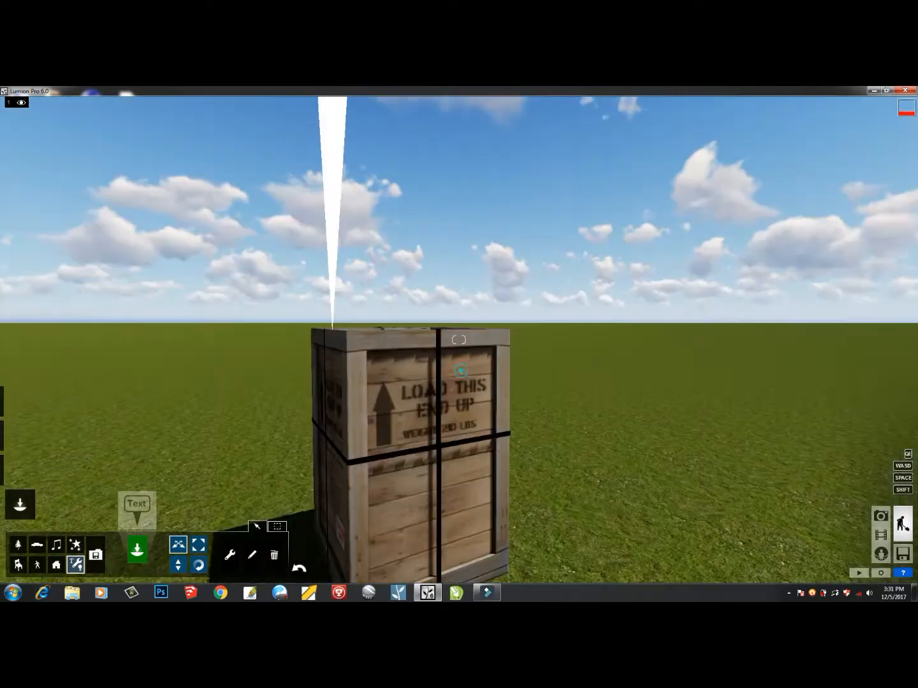
key("w")
right_click_drag(465, 373, 328, 341)
key("s")
right_click_drag(459, 340, 199, 352)
right_click_drag(441, 375, 451, 368)
key("w")
key("w")
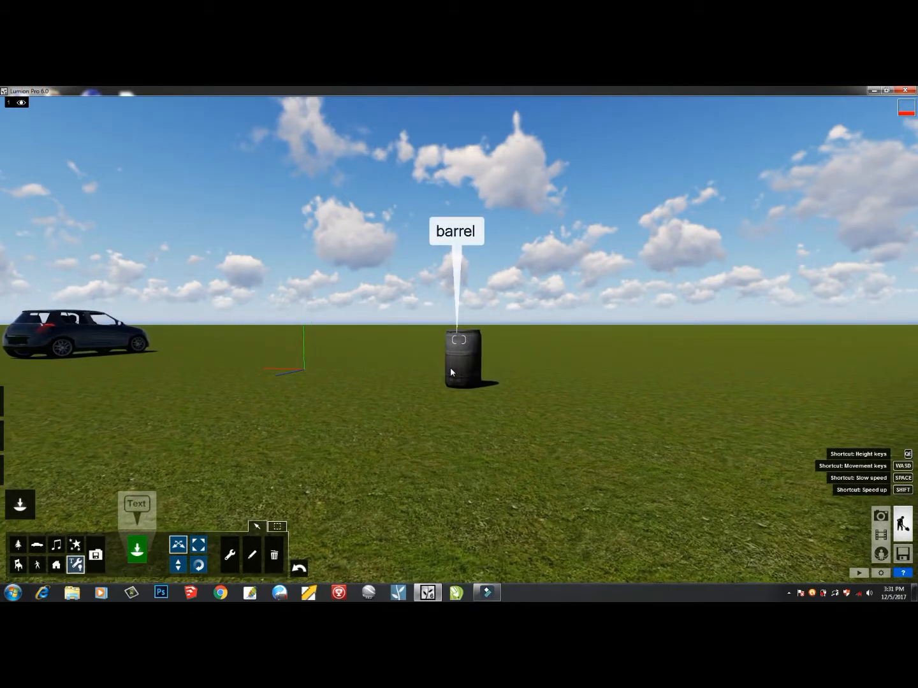
key("s")
key("s")
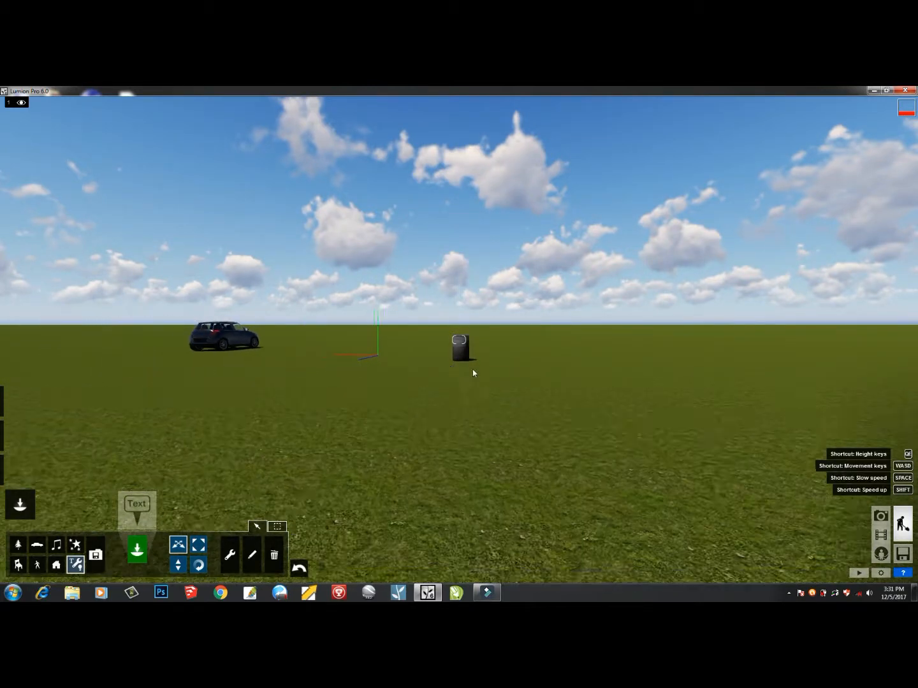
key("s")
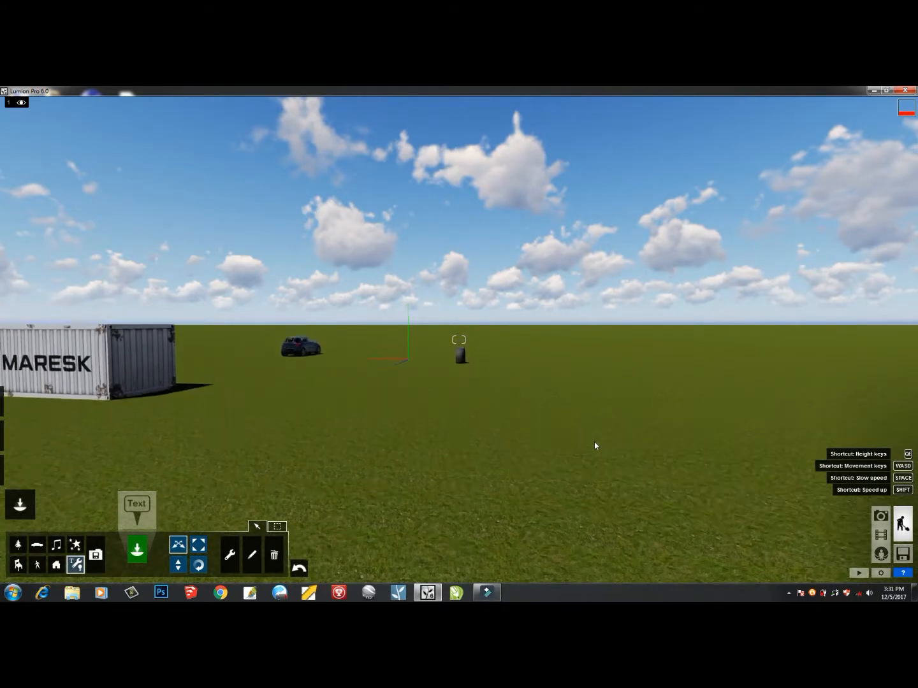
Examine the labelled objects from an elevated distant viewpoint and recheck the barrel label's visibility at close range
right_click_drag(603, 459, 608, 485)
key("s")
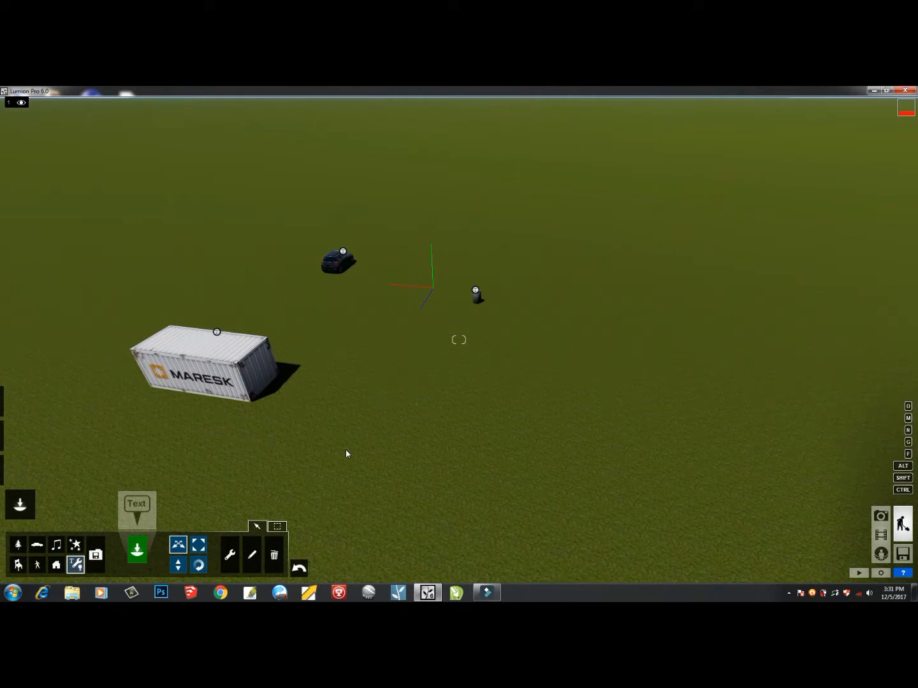
mouse_move(381, 409)
right_mouse_down()
mouse_move(335, 370)
mouse_move(376, 420)
right_mouse_up()
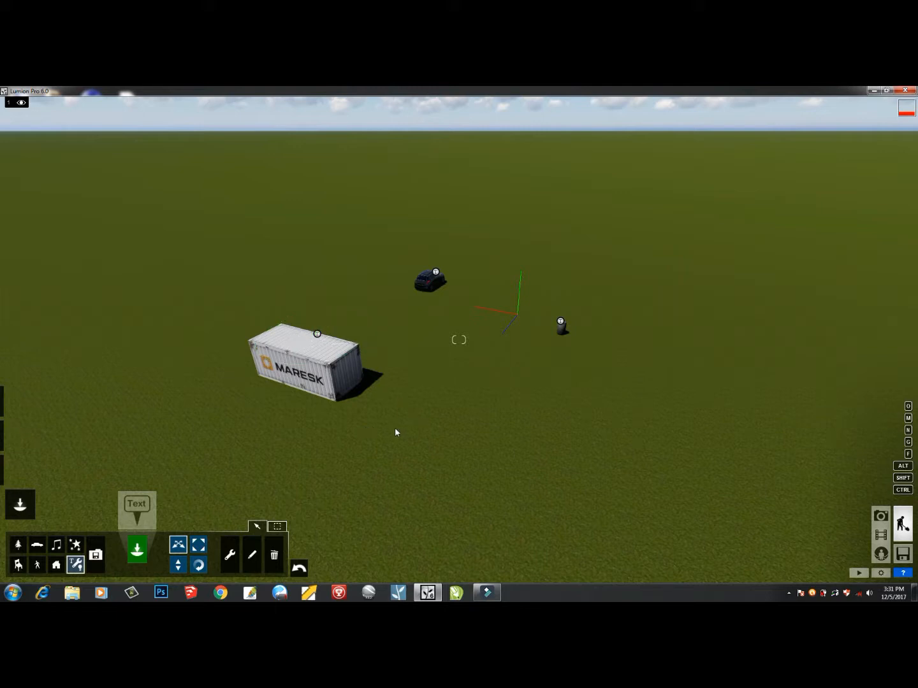
key("e")
right_click_drag(395, 426, 383, 342)
key("e")
right_click_drag(351, 375, 342, 347)
right_click_drag(458, 340, 539, 348)
right_click_drag(367, 365, 356, 371)
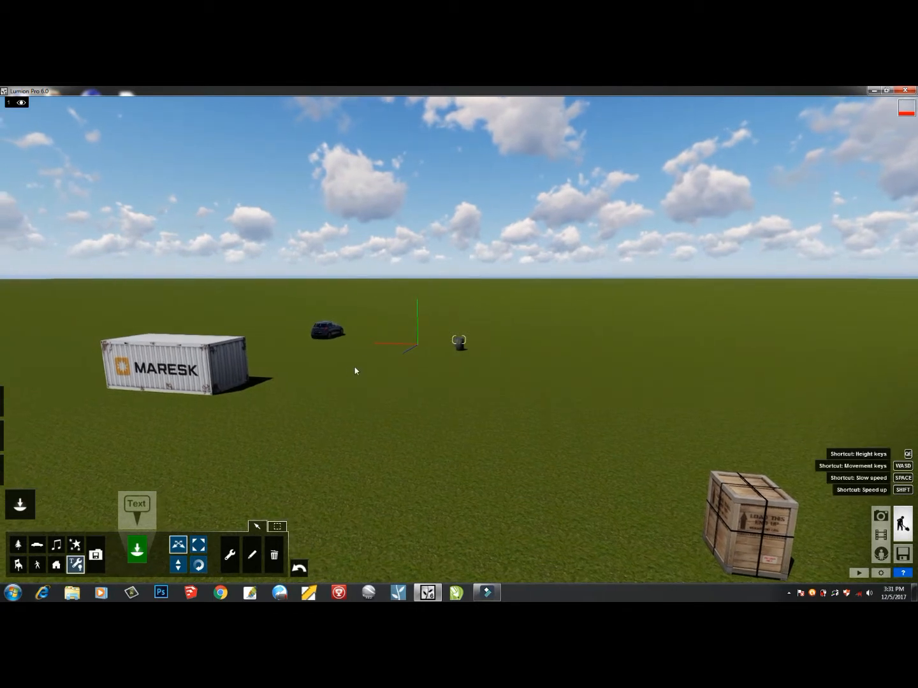
key("w")
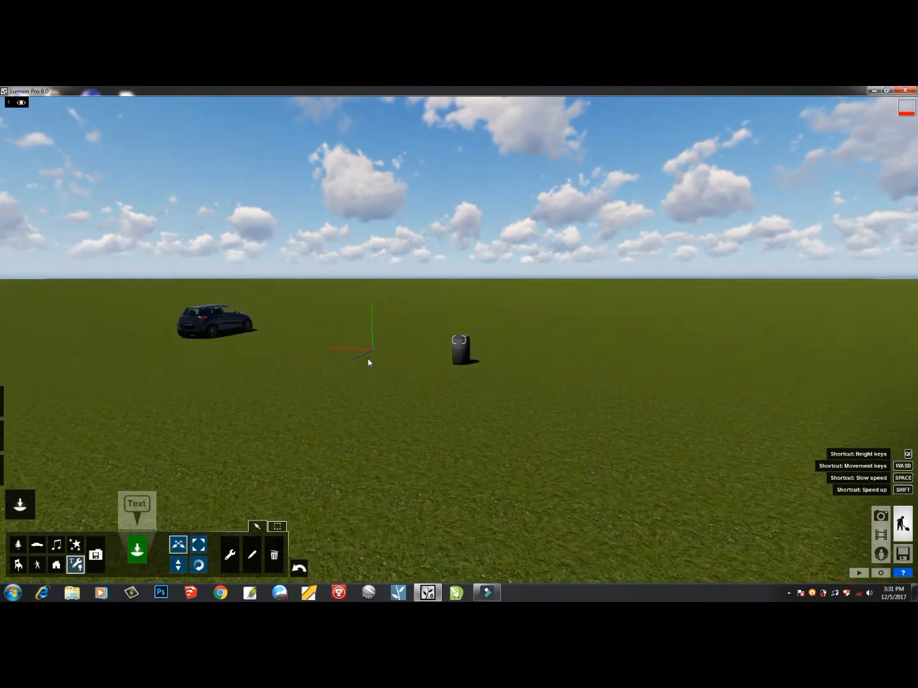
key("w")
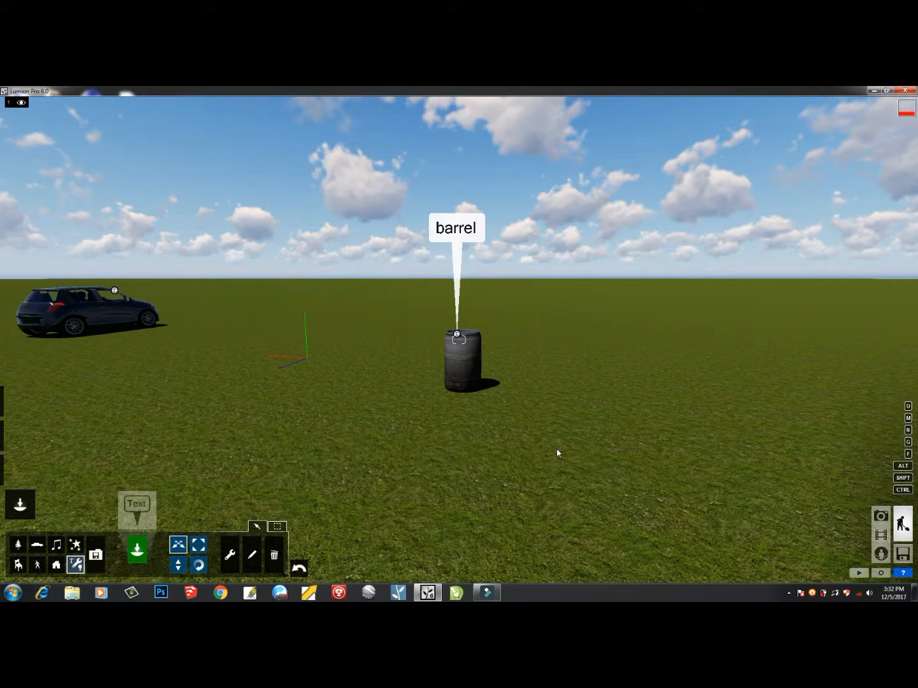
right_click_drag(574, 434, 488, 437)
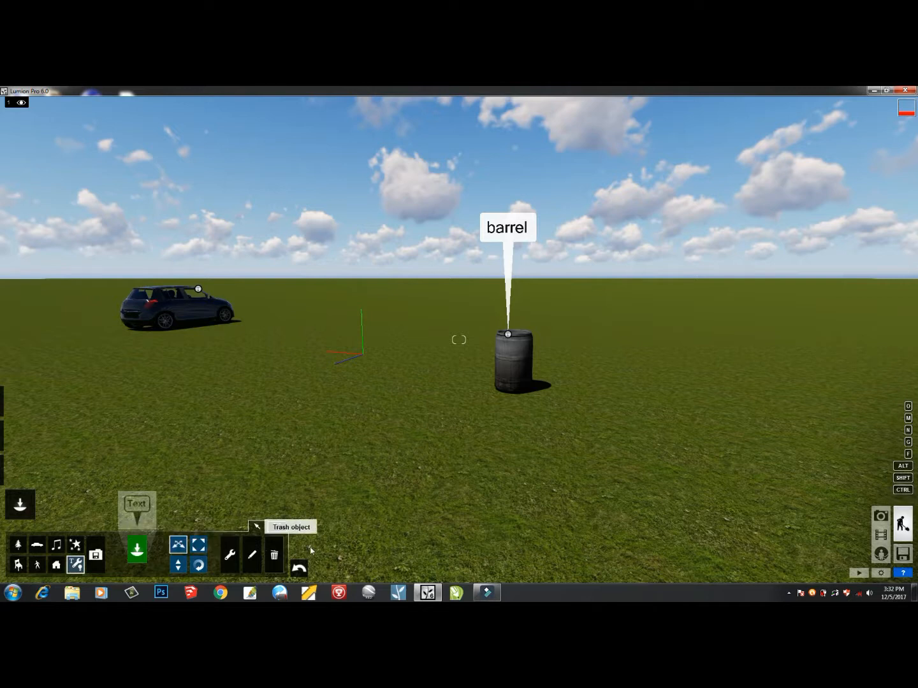
mouse_move(9, 445)
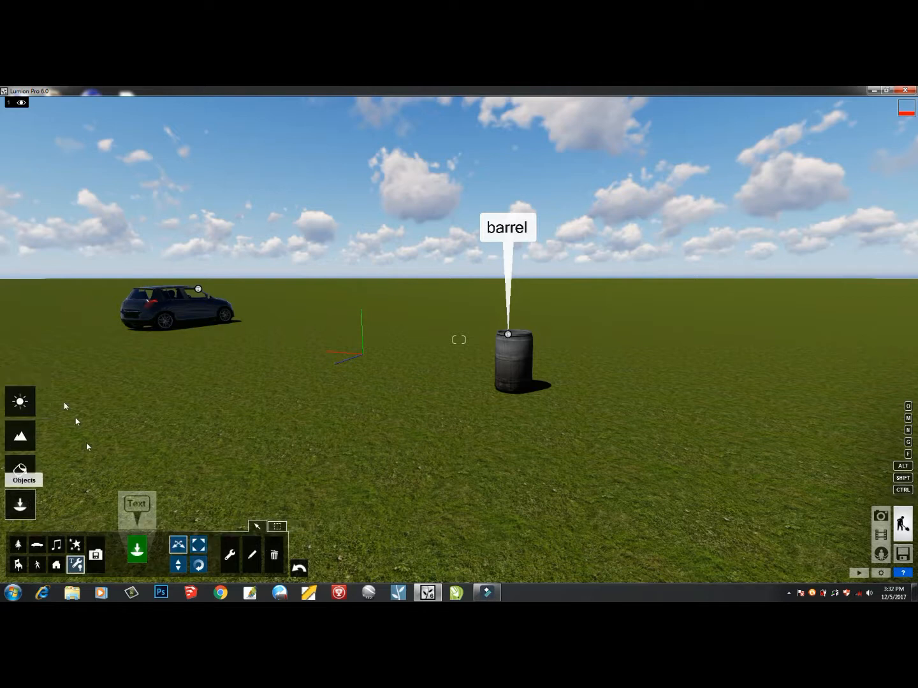